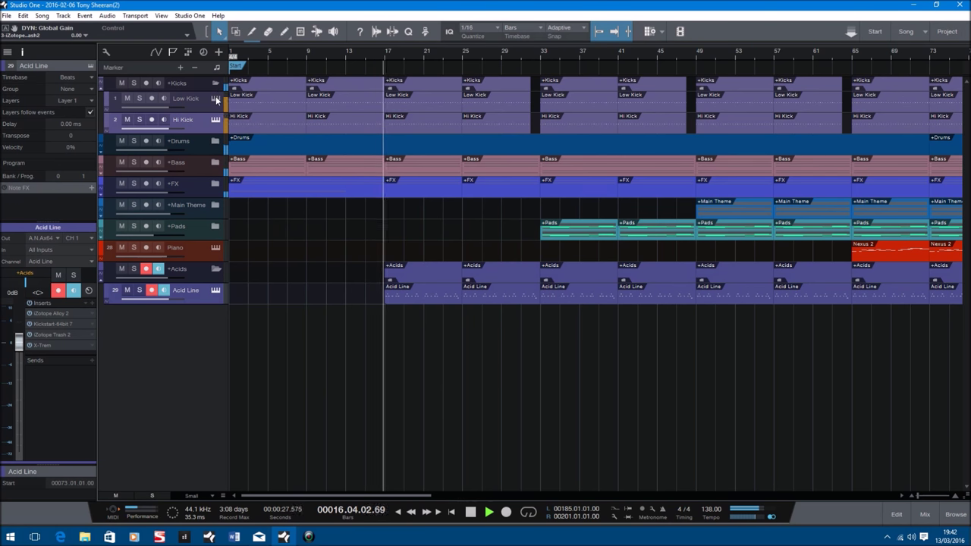
Step: Inspect the Low Kick track's Sample One instrument and its Alloy 2 transient and equalizer settings, closing both plug-in windows
left_click(216, 99)
left_click(203, 107)
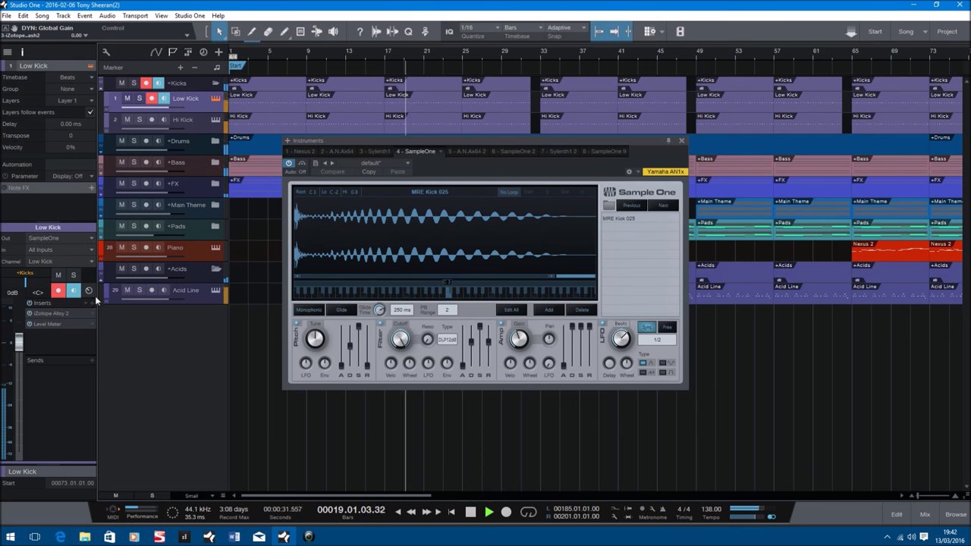
left_click(59, 311)
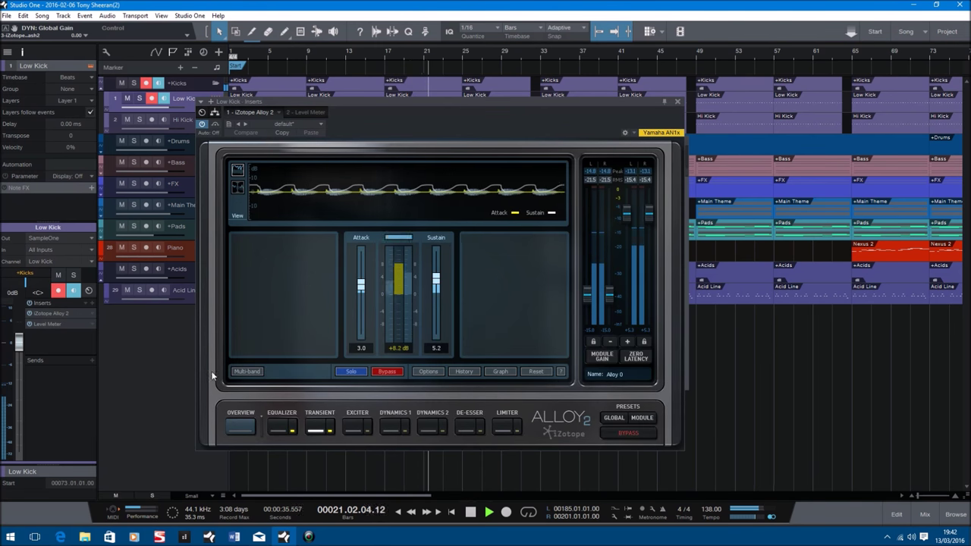
left_click(277, 428)
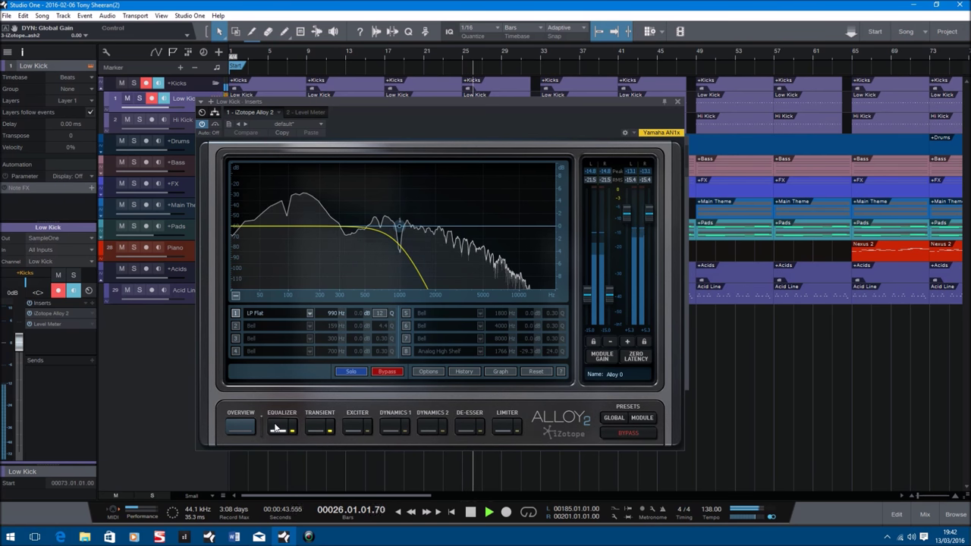
left_click(677, 101)
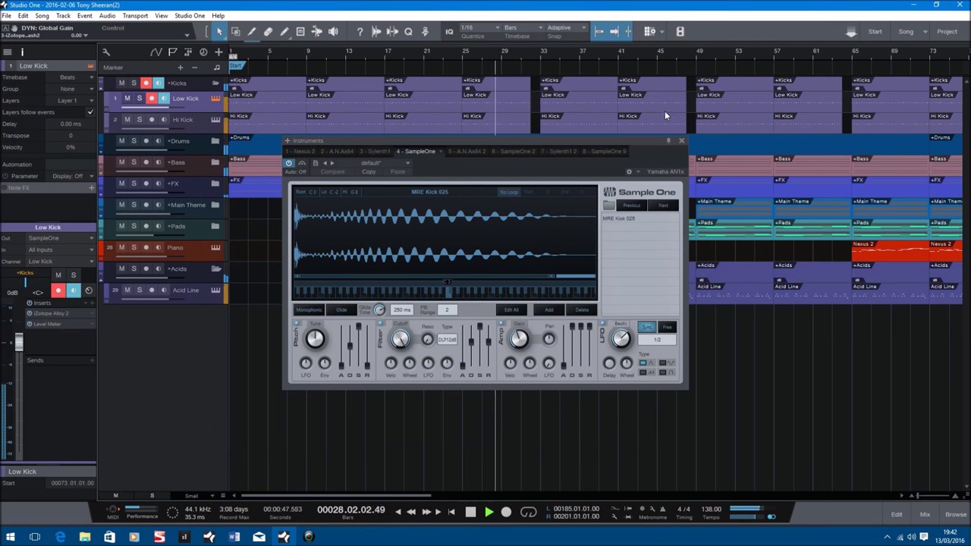
left_click(682, 141)
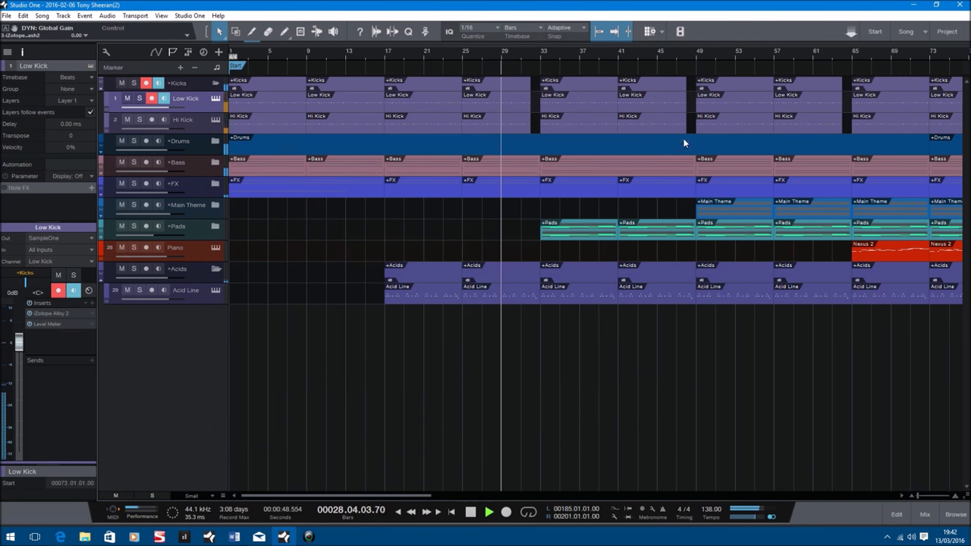
Step: Inspect the Hi Kick track's Sample One instrument and its Alloy 2 equalizer and transient settings, closing each plug-in window
left_click(198, 122)
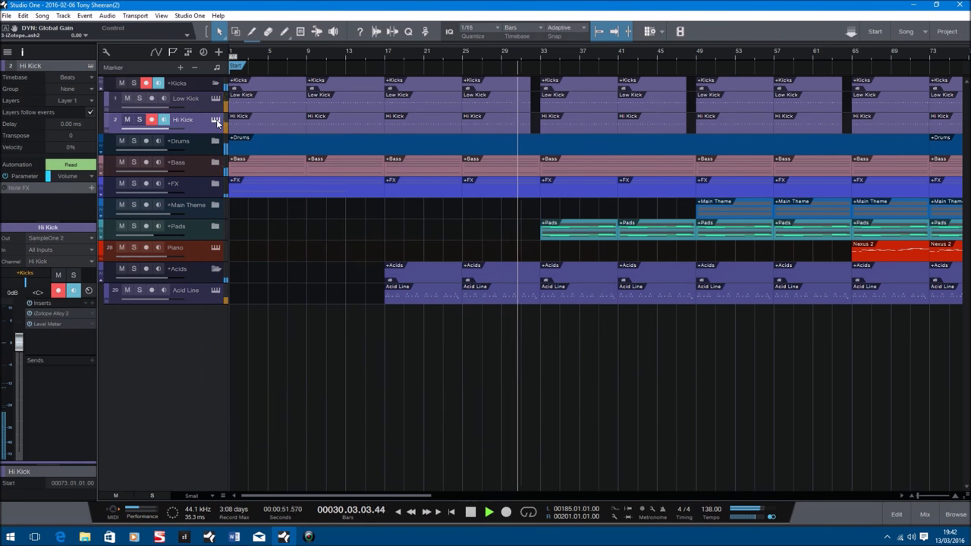
left_click(216, 121)
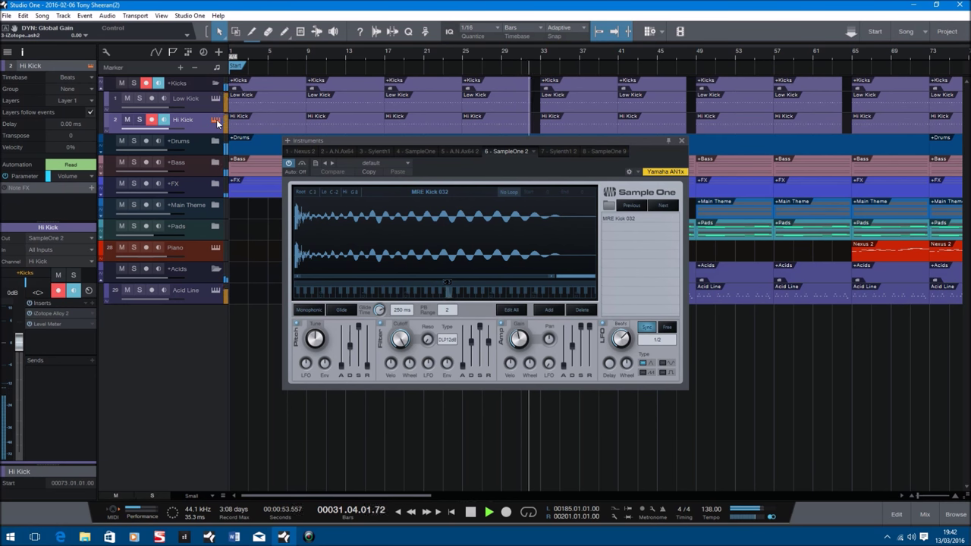
left_click(682, 141)
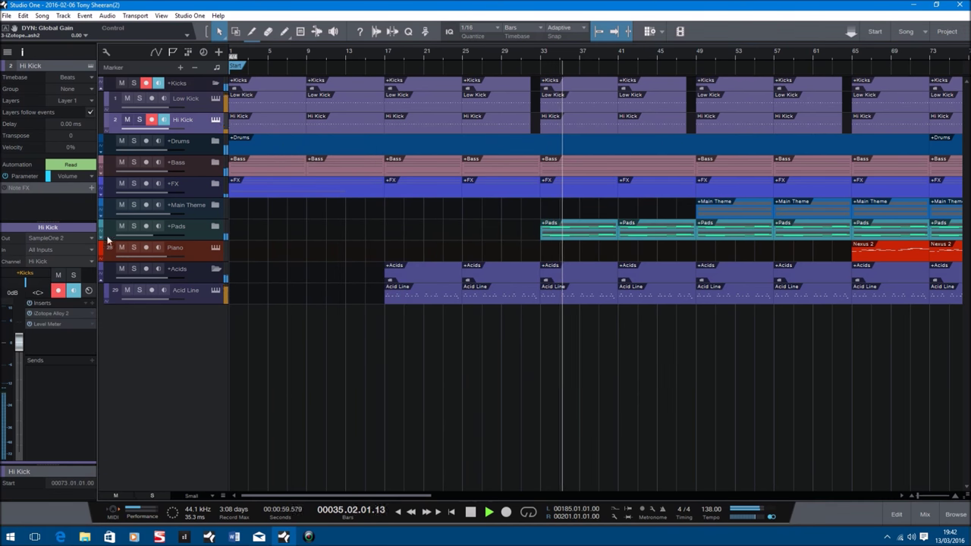
double_click(49, 312)
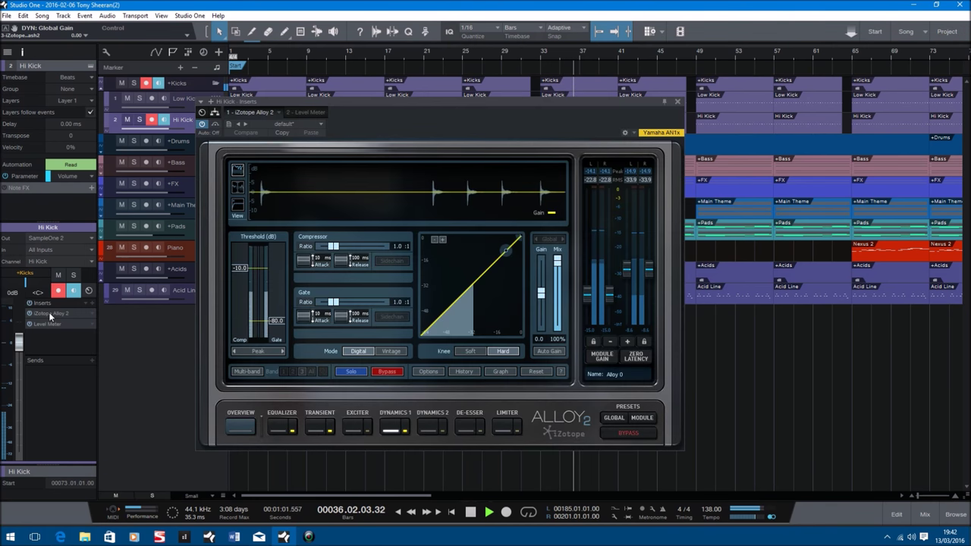
left_click(280, 419)
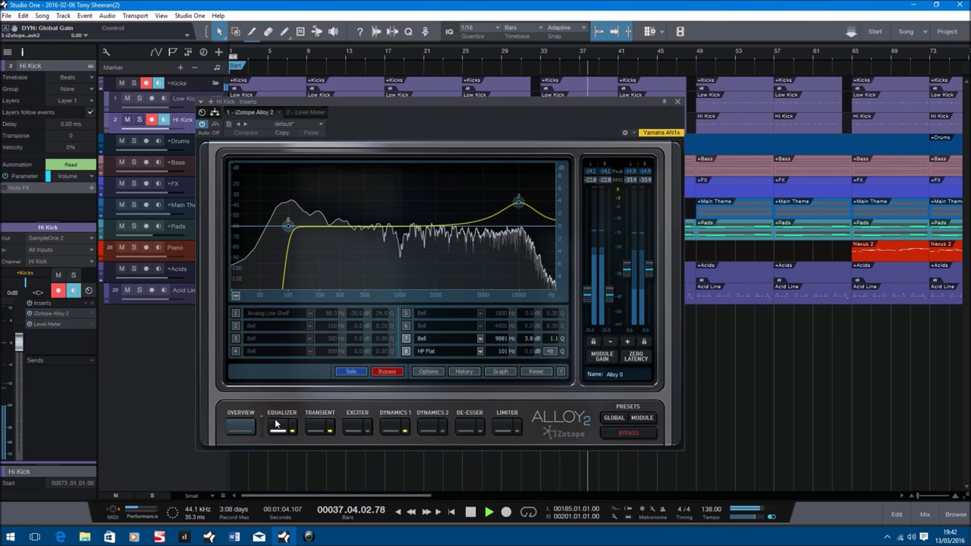
left_click(314, 427)
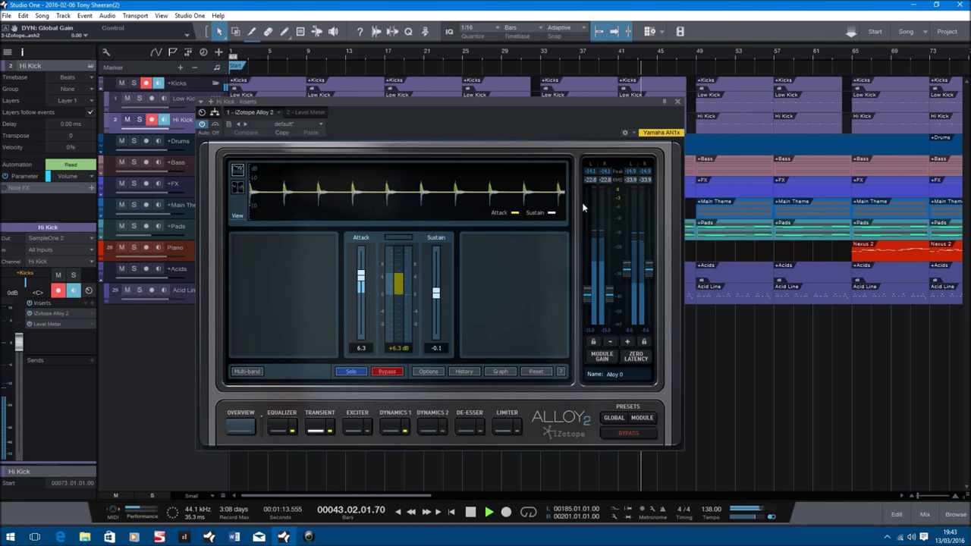
left_click(678, 101)
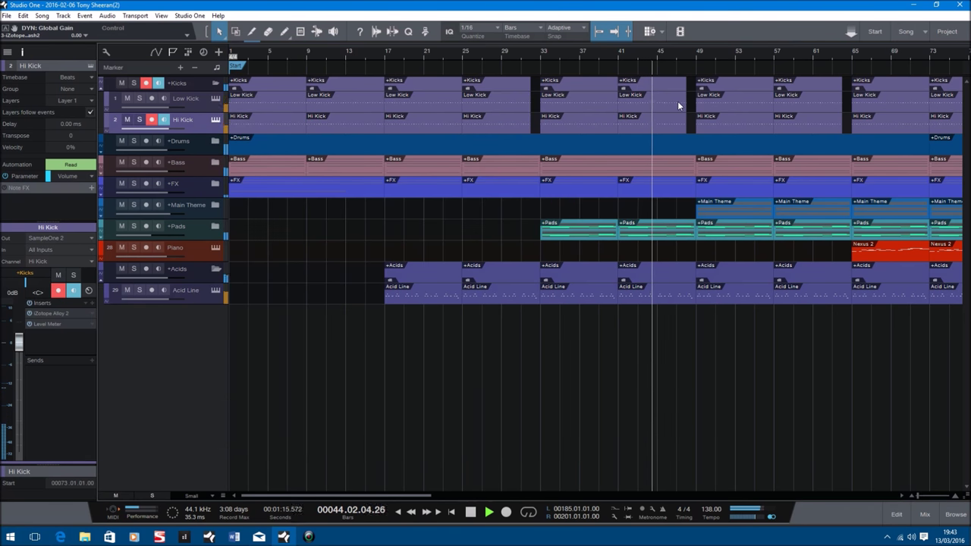
Step: Collapse the Kicks folder, expand Drums, and examine the Kickstart insert on the OHH track
left_click(214, 83)
left_click(215, 99)
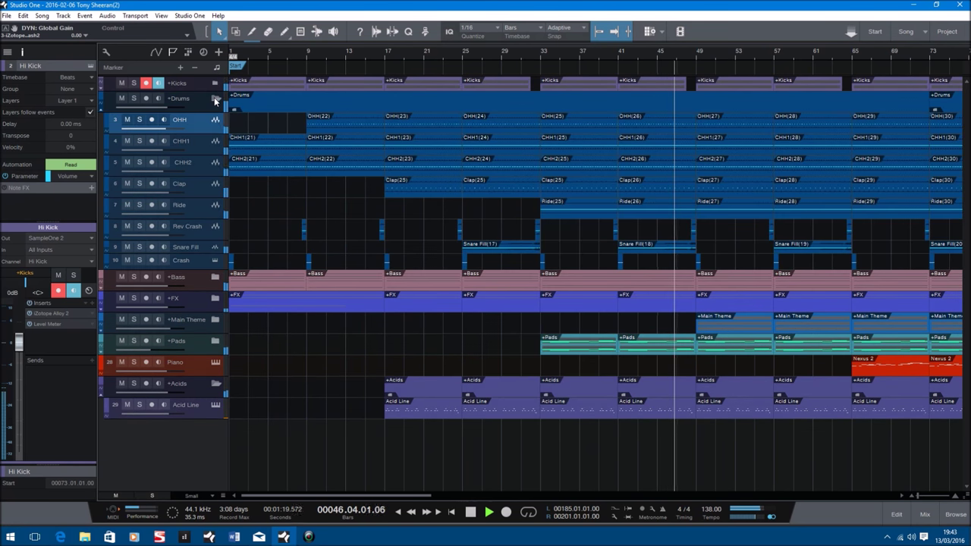
left_click(197, 122)
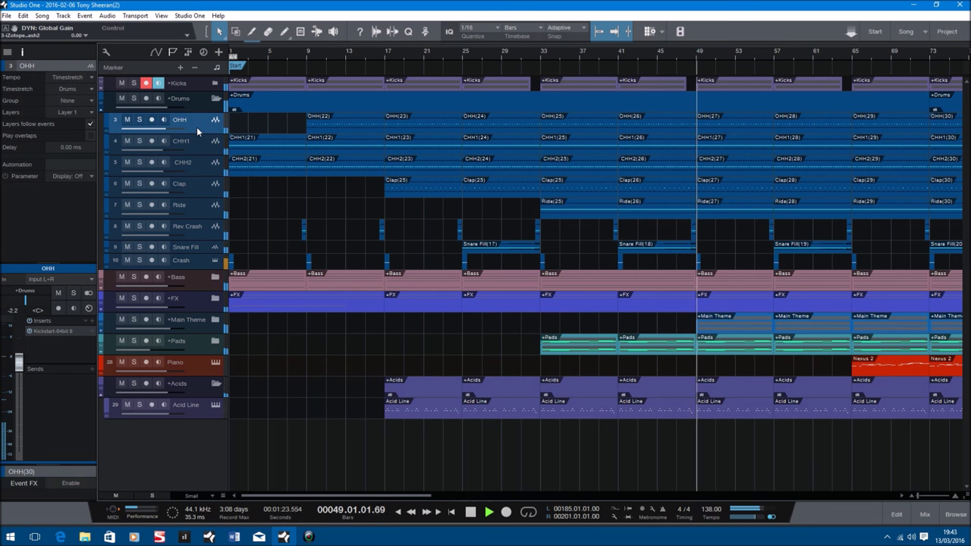
left_click(68, 333)
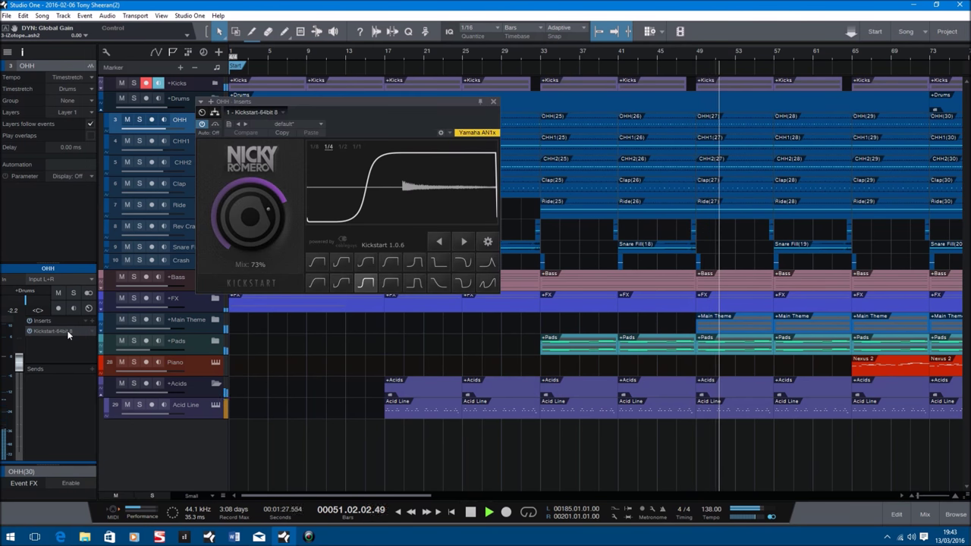
left_click(493, 103)
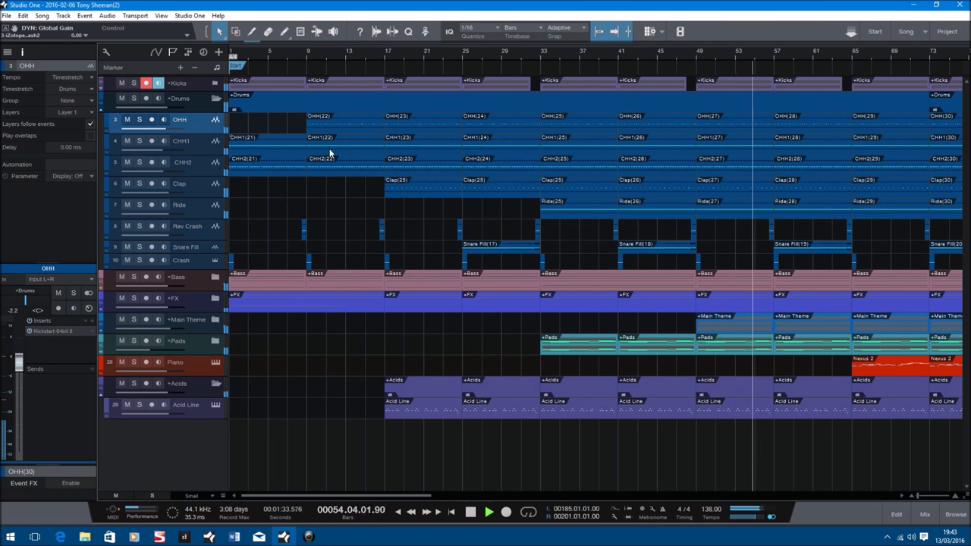
Step: Review the CHH1 and CHH2 channels and examine the Clap track's Trash 2 distortion settings with its preset manager closed
left_click(201, 144)
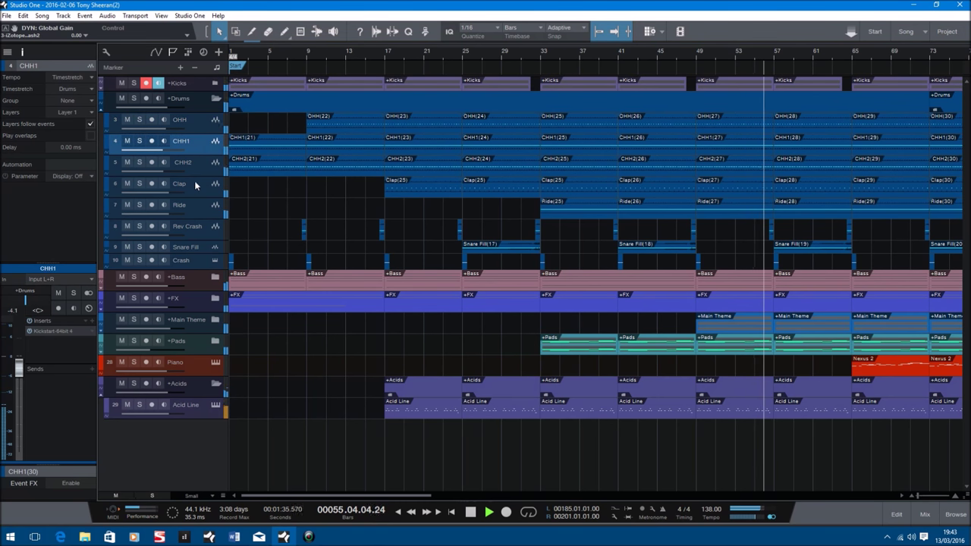
left_click(195, 166)
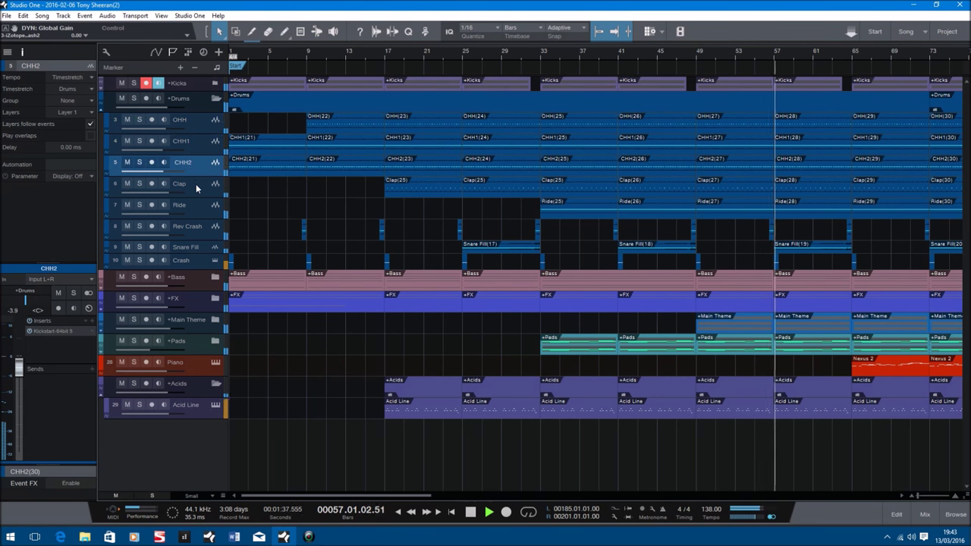
left_click(196, 184)
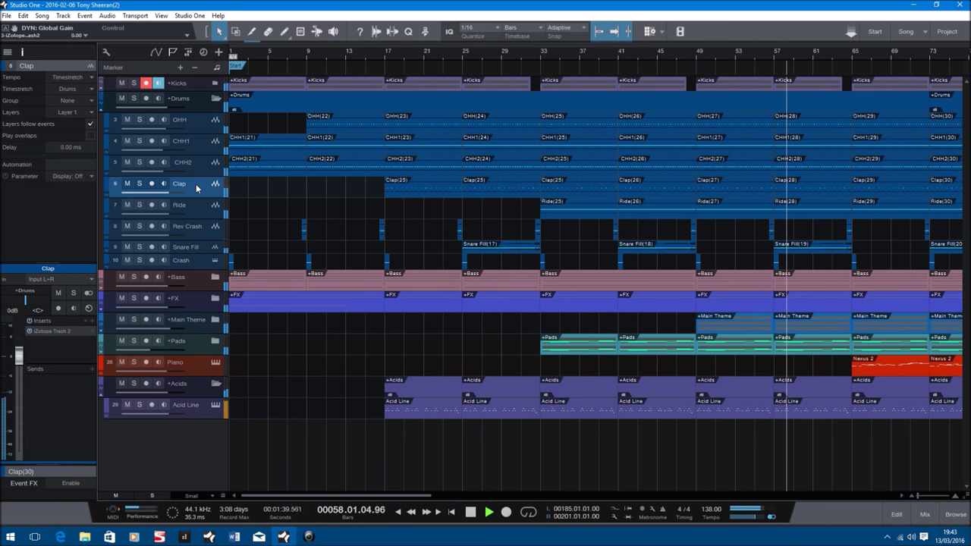
left_click(54, 332)
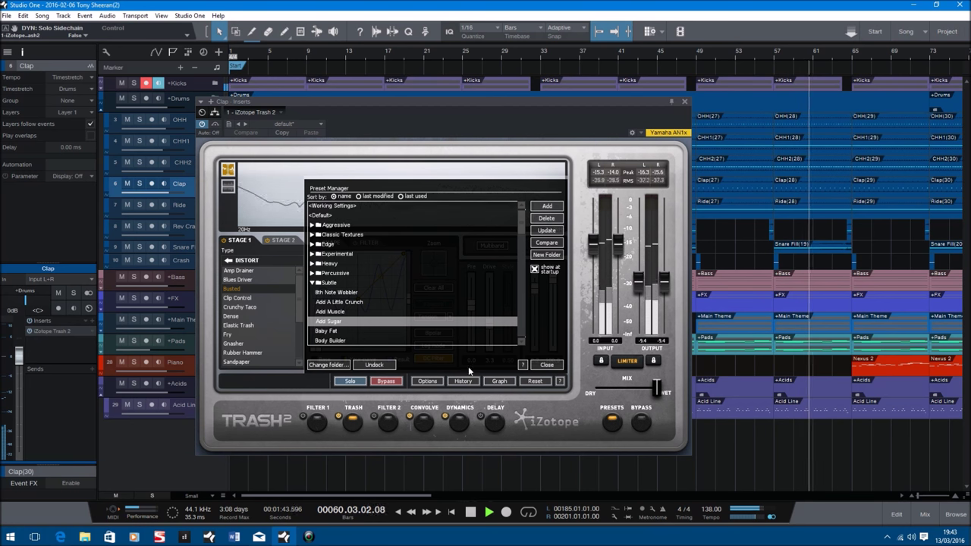
left_click(540, 366)
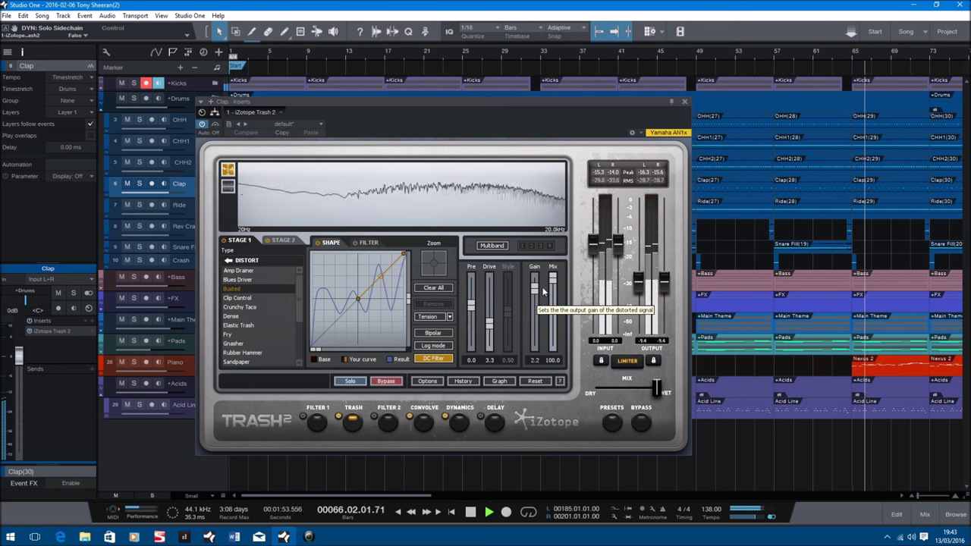
left_click(685, 100)
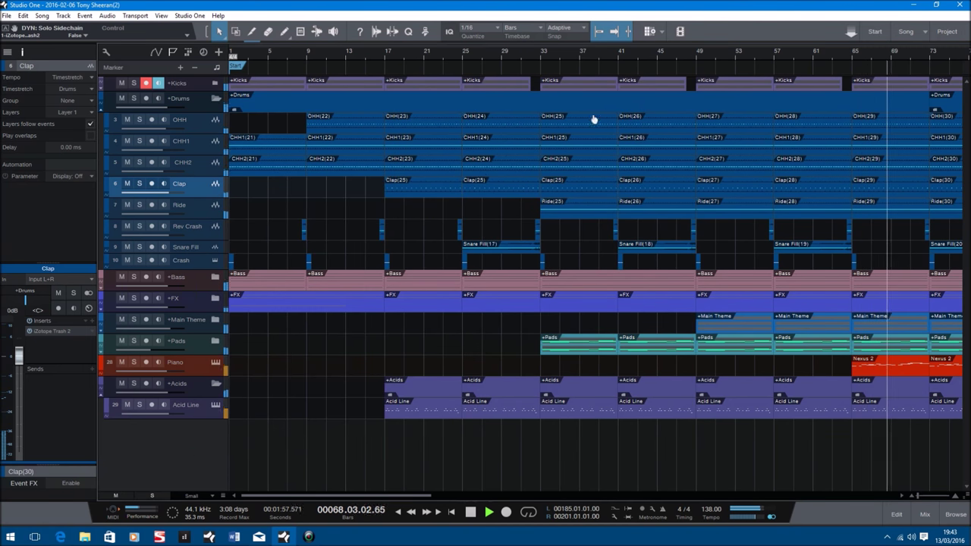
Step: Review the channel settings of the Ride, Rev Crash, Snare Fill and Crash tracks one after another
left_click(197, 210)
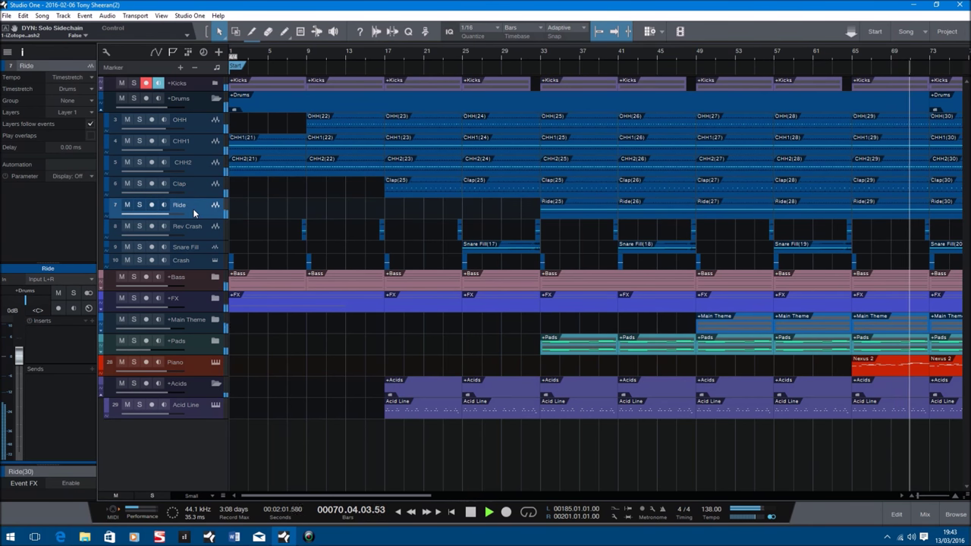
left_click(197, 231)
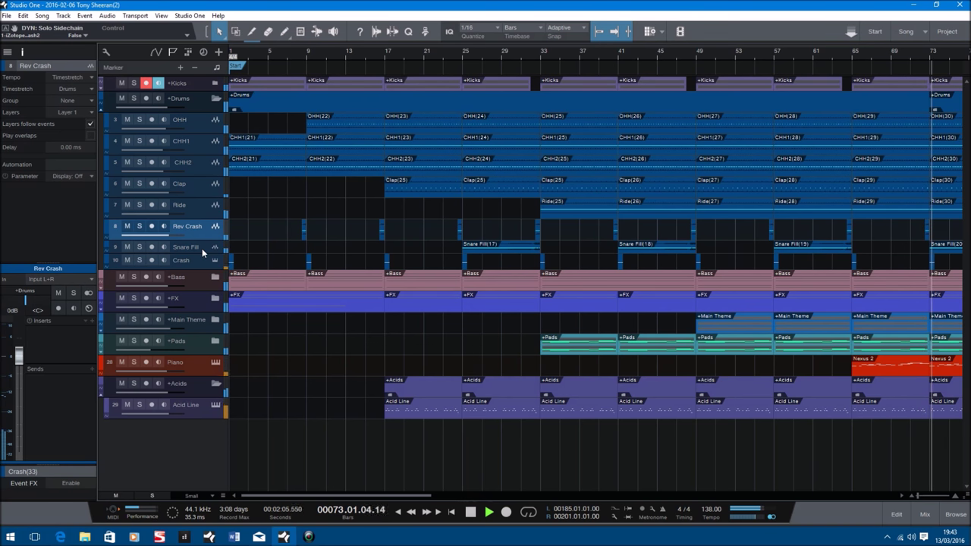
left_click(202, 248)
left_click(196, 262)
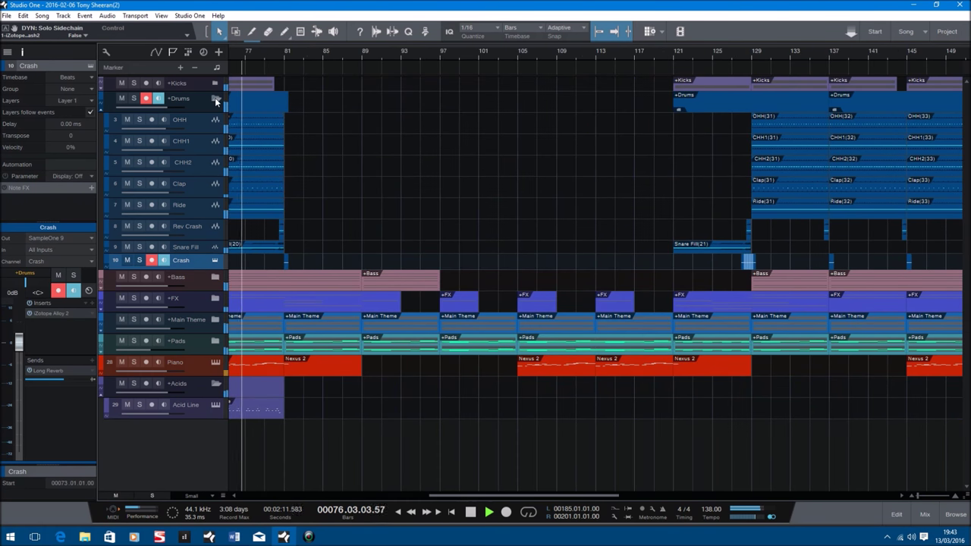
Step: Collapse the Drums folder, then expand Main Theme and enlarge its three tracks to show their audio in more detail
left_click(216, 99)
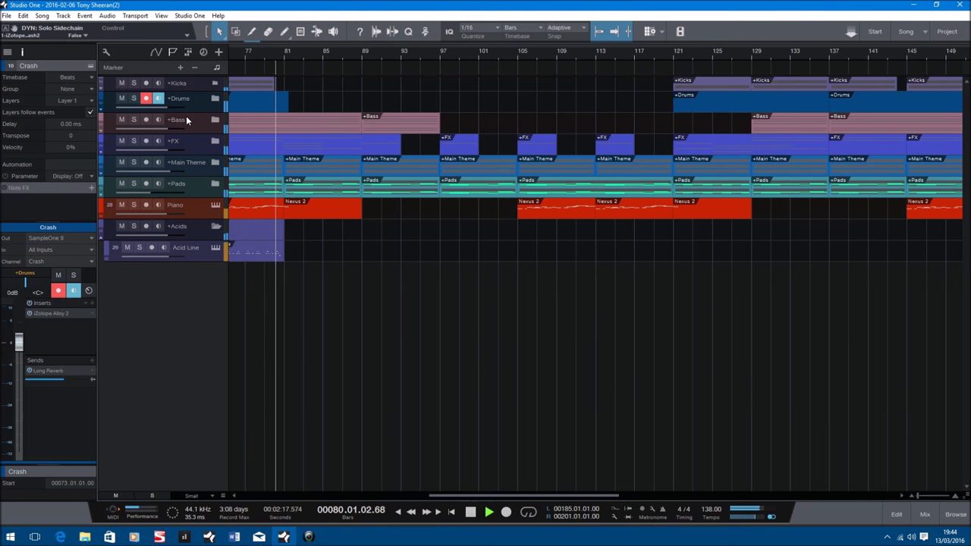
left_click(213, 162)
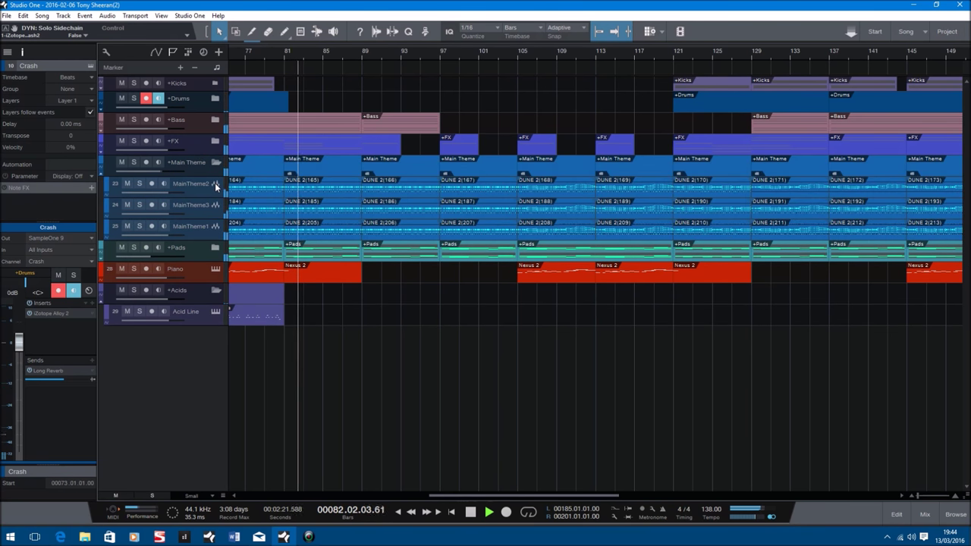
left_click(215, 183)
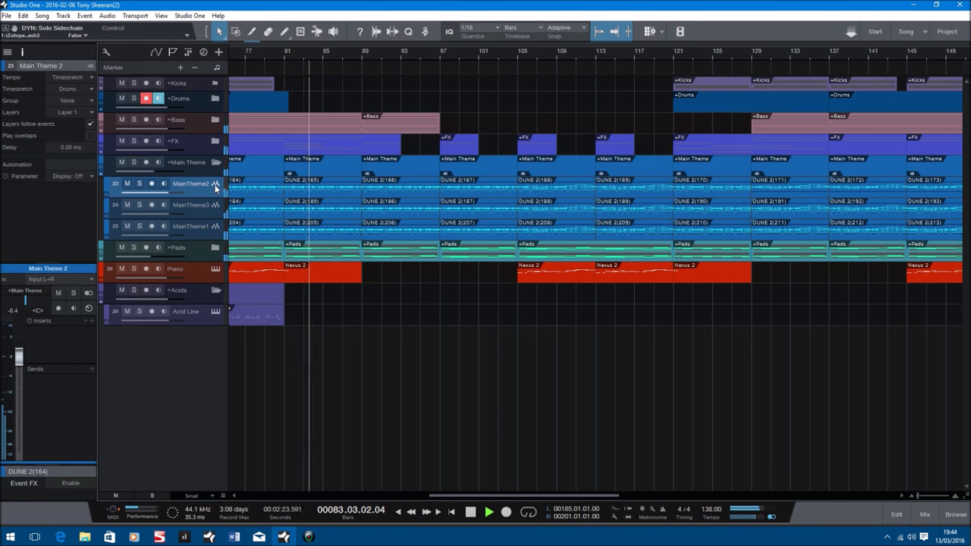
left_click_drag(208, 201, 199, 337)
left_click(203, 267)
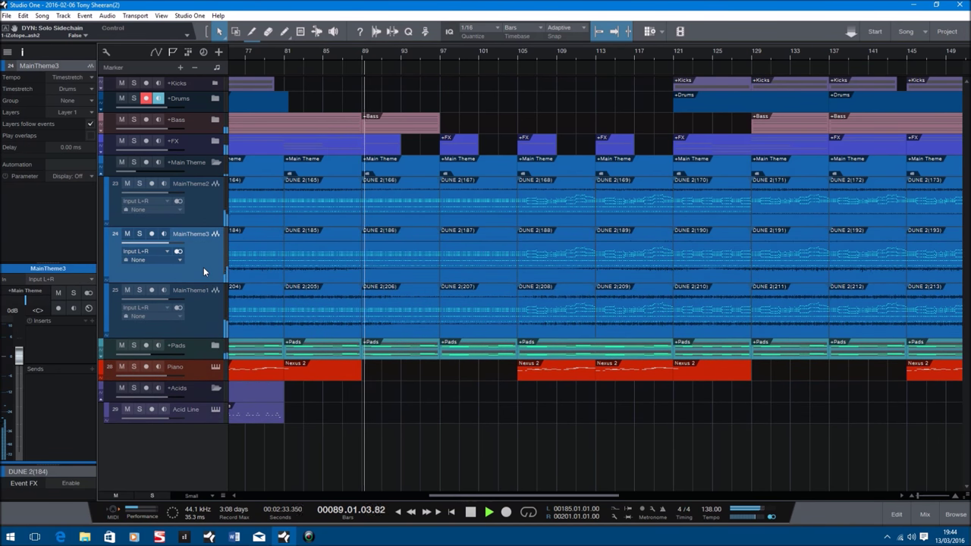
left_click(200, 311)
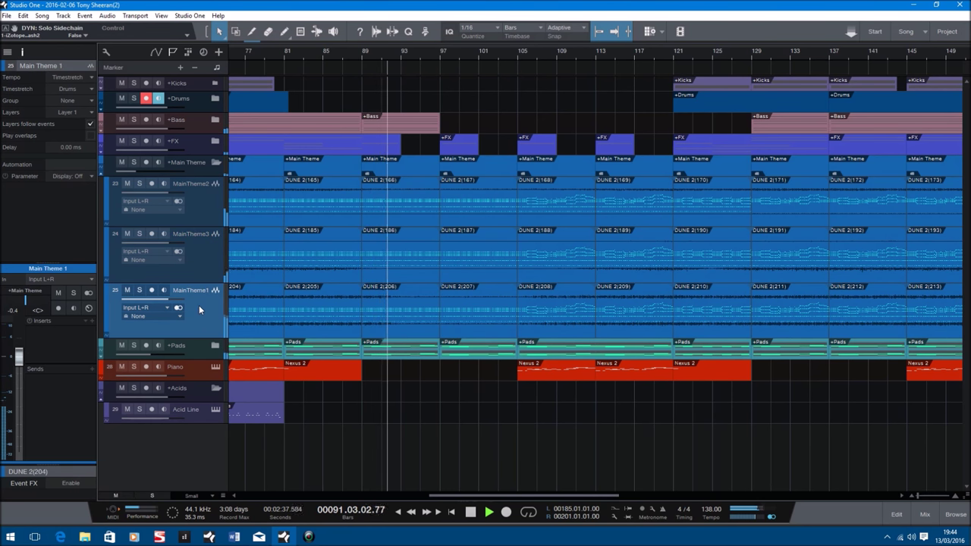
Step: Expand the Pads folder and increase the height of its Layer Pad and Saw Pad tracks
left_click_drag(198, 357, 198, 395)
left_click(215, 346)
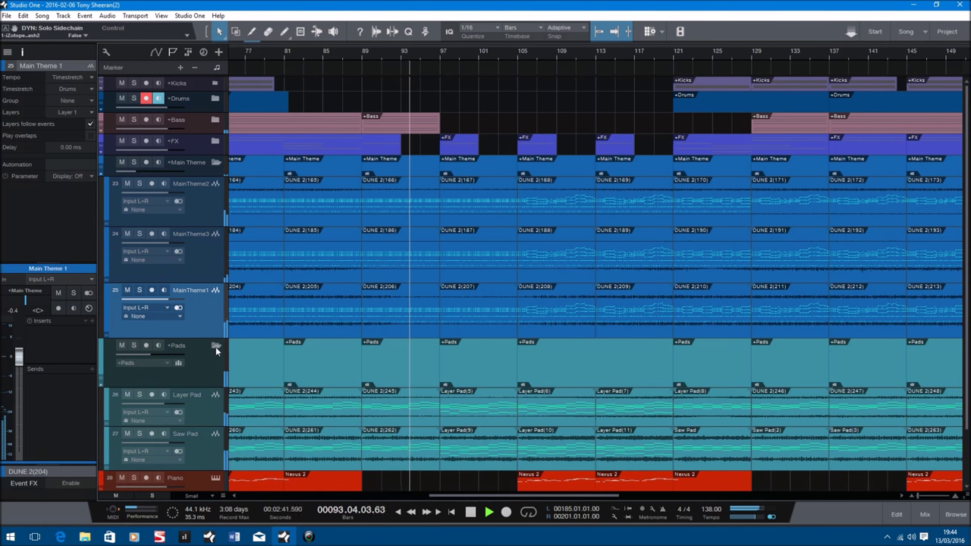
scroll(216, 345, "down", 3)
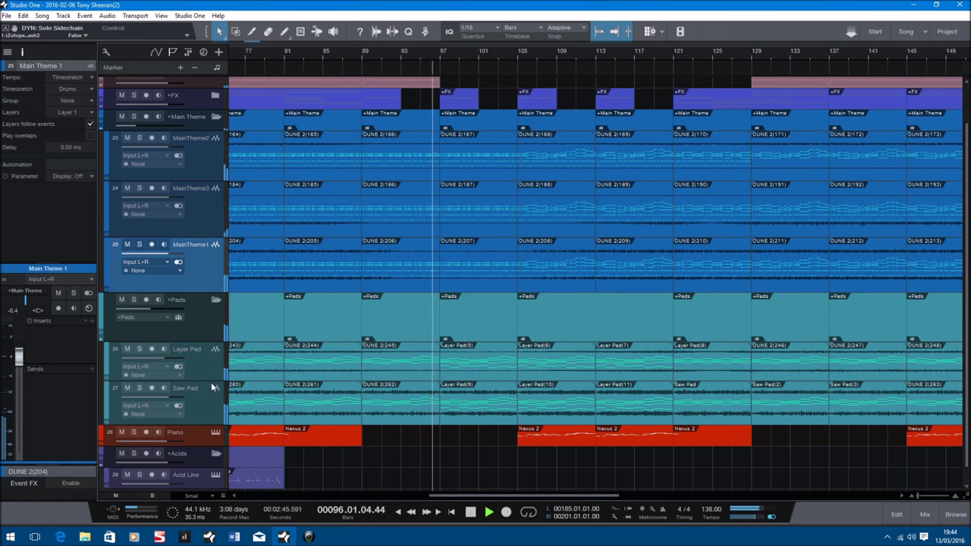
left_click_drag(211, 383, 210, 403)
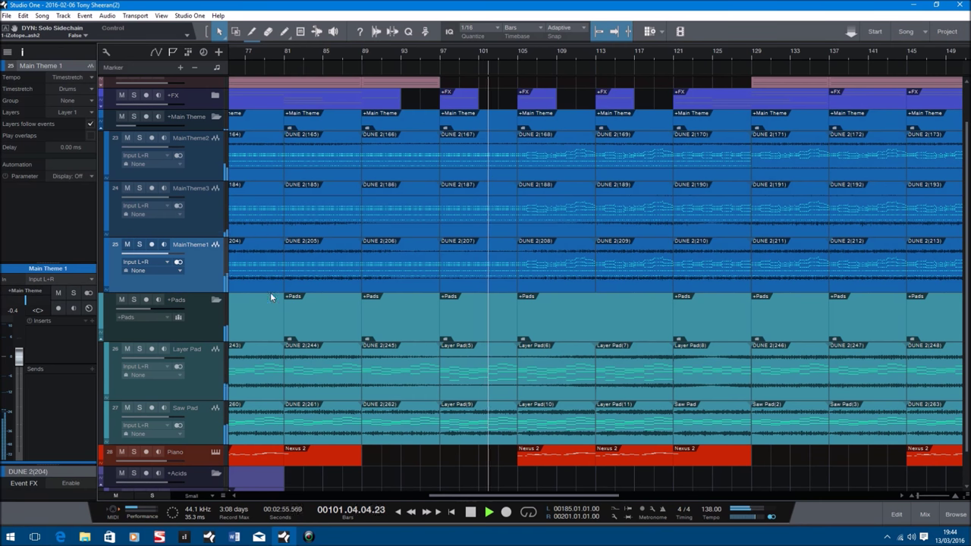
Step: Expand the FX folder to show its sweep, boom, breakdown and riser tracks
left_click(215, 95)
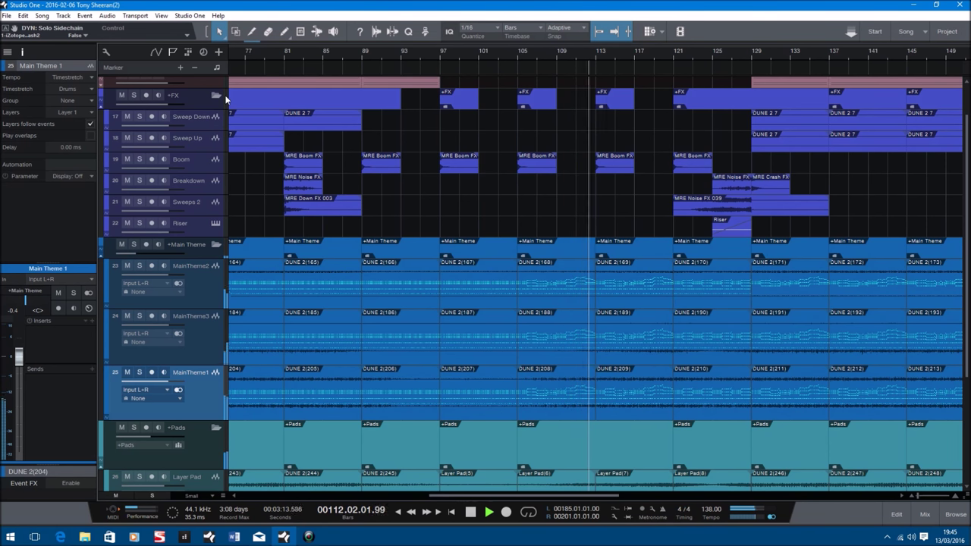
scroll(363, 125, "down", 3)
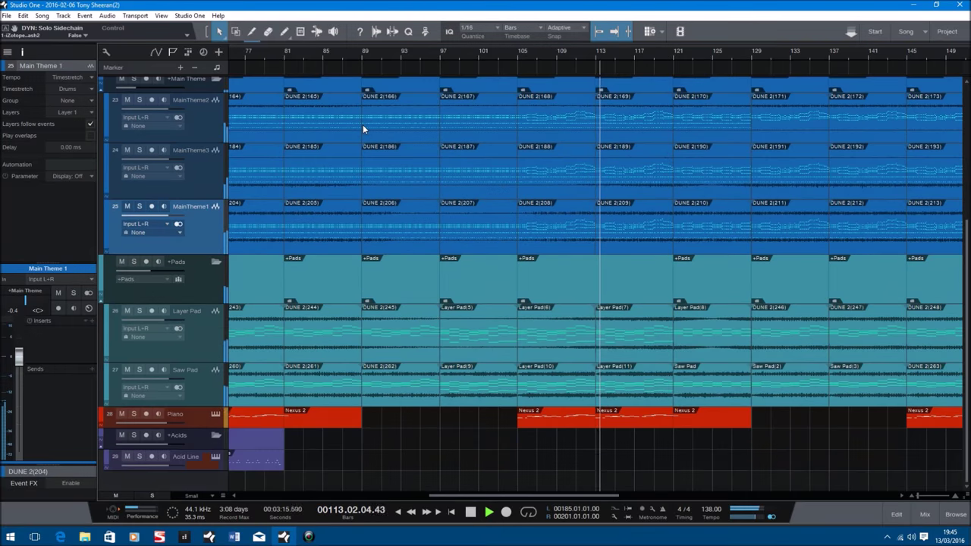
Step: Review the Piano track's Nexus 2 instrument and channel settings, followed by the Riser track's Sylenth1 instrument
left_click(216, 414)
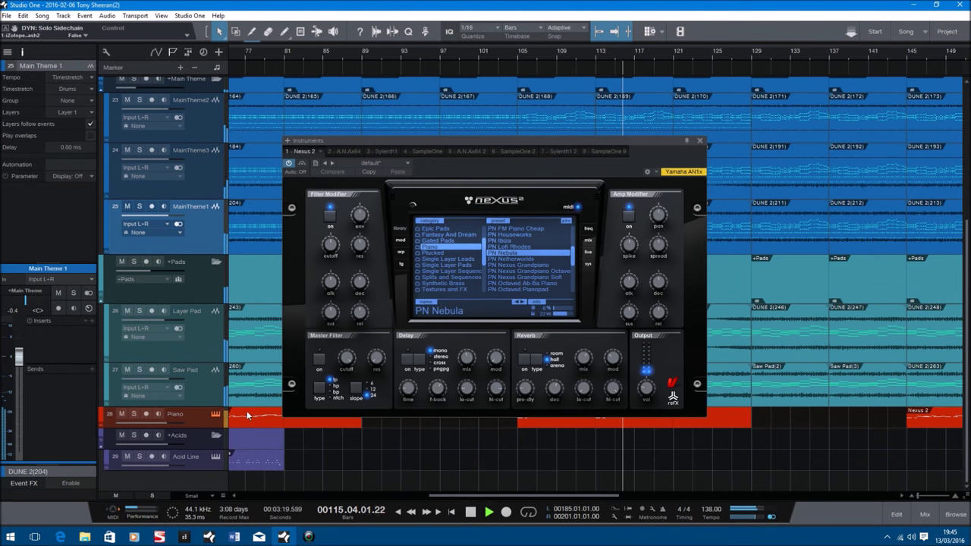
left_click(194, 413)
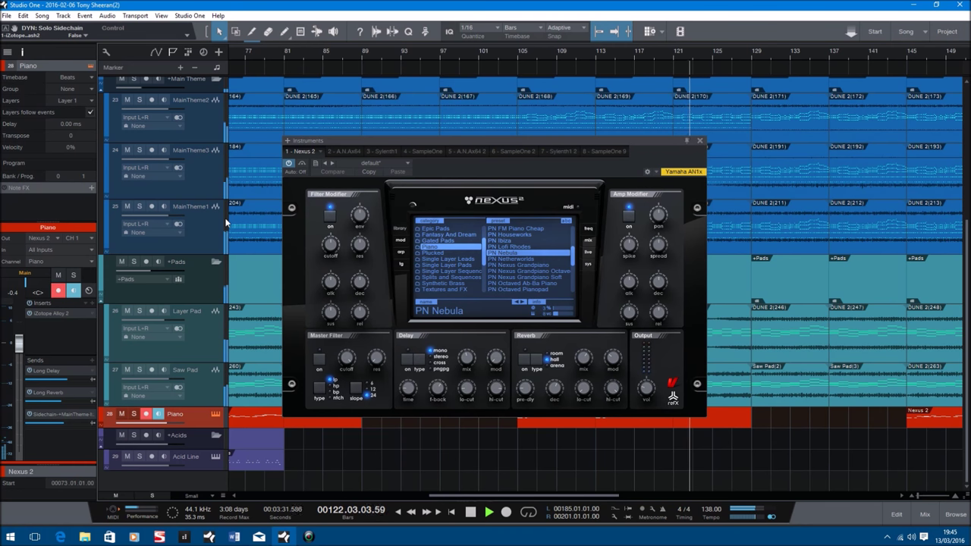
left_click(699, 140)
scroll(501, 180, "up", 3)
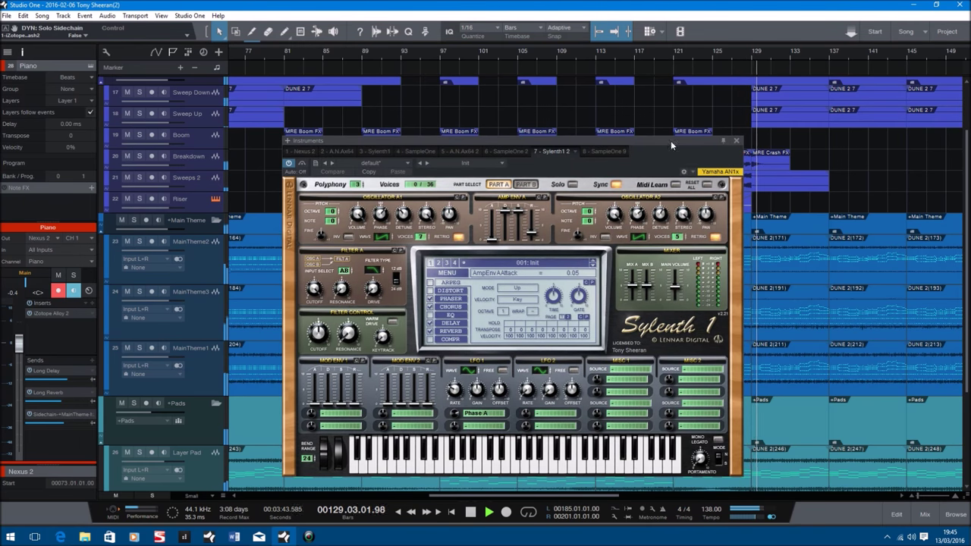
left_click(734, 139)
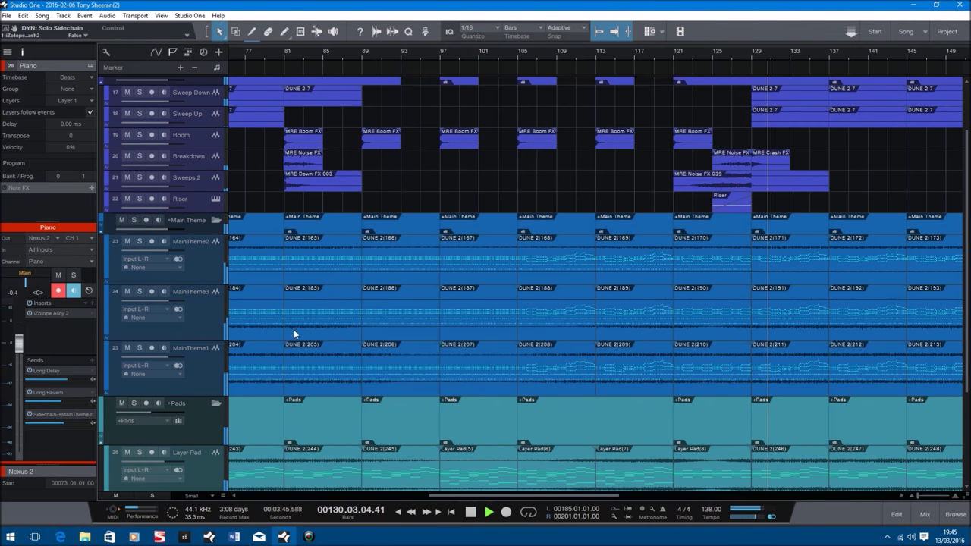
Step: Reduce the height of the MainTheme2 track, and collapse the Main Theme and Pads folders
left_click_drag(191, 283, 191, 260)
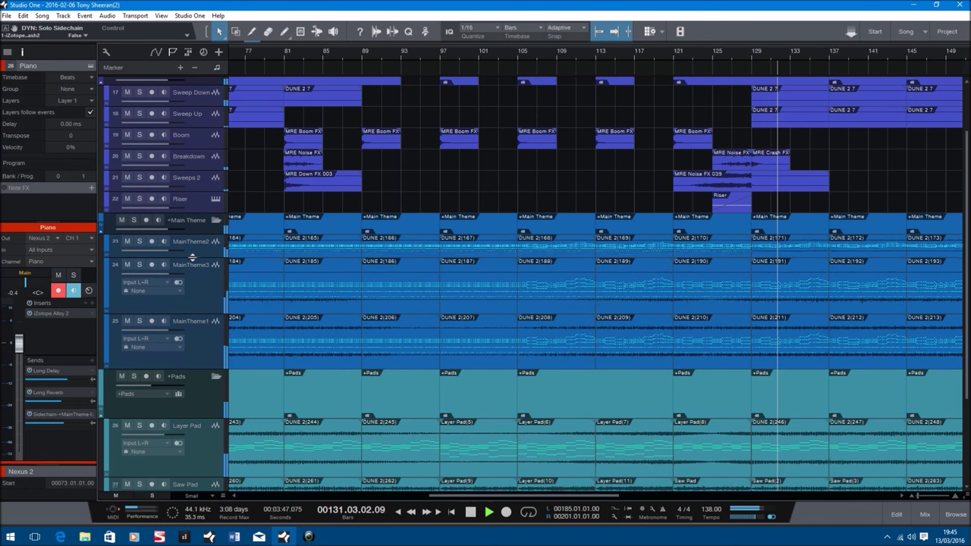
left_click(214, 220)
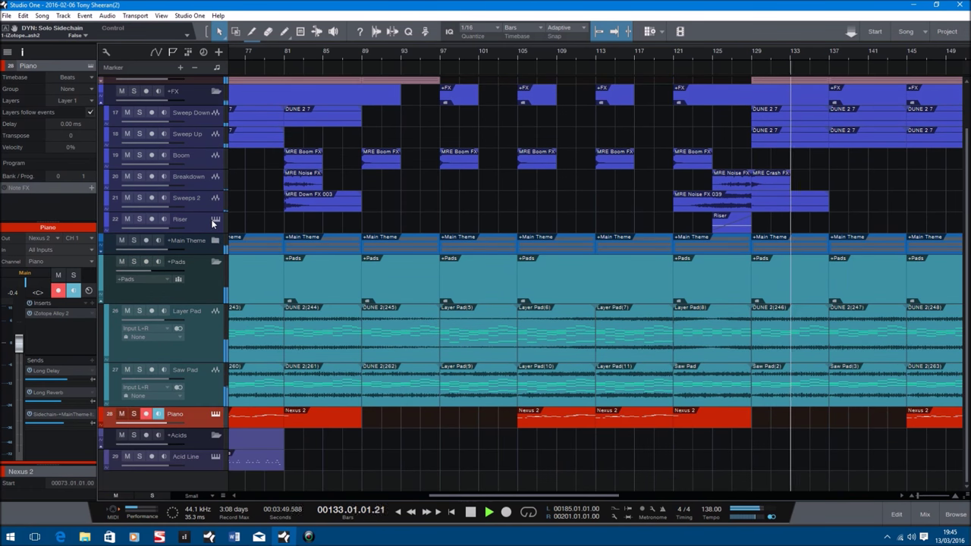
left_click(216, 263)
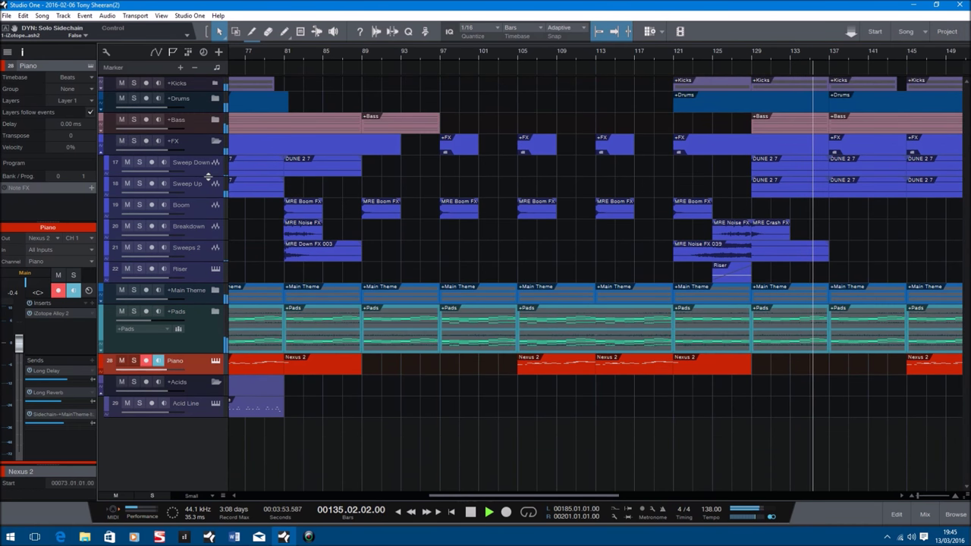
Step: Expand the Bass folder and show the Hi Bass track's Pro EQ insert, with its window moved clear of the track names
left_click(215, 120)
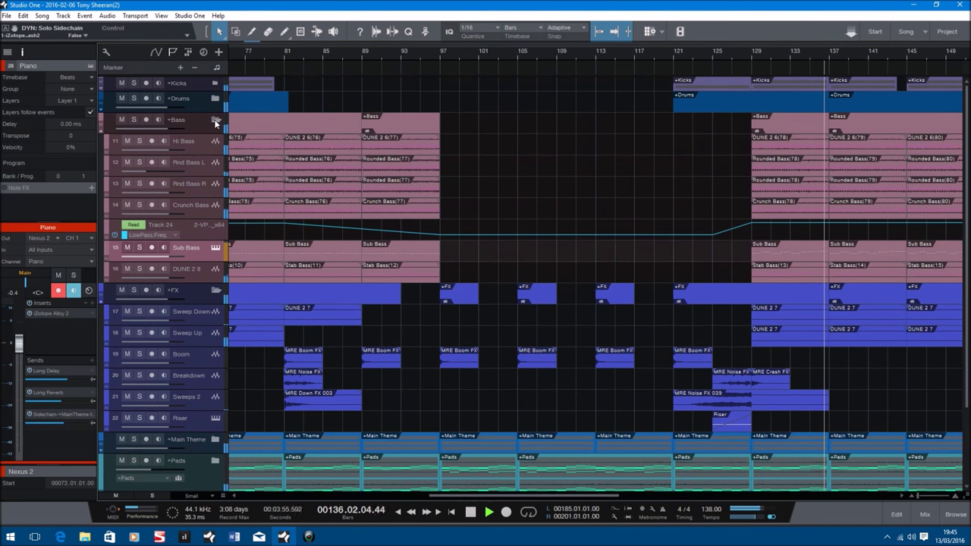
left_click(206, 145)
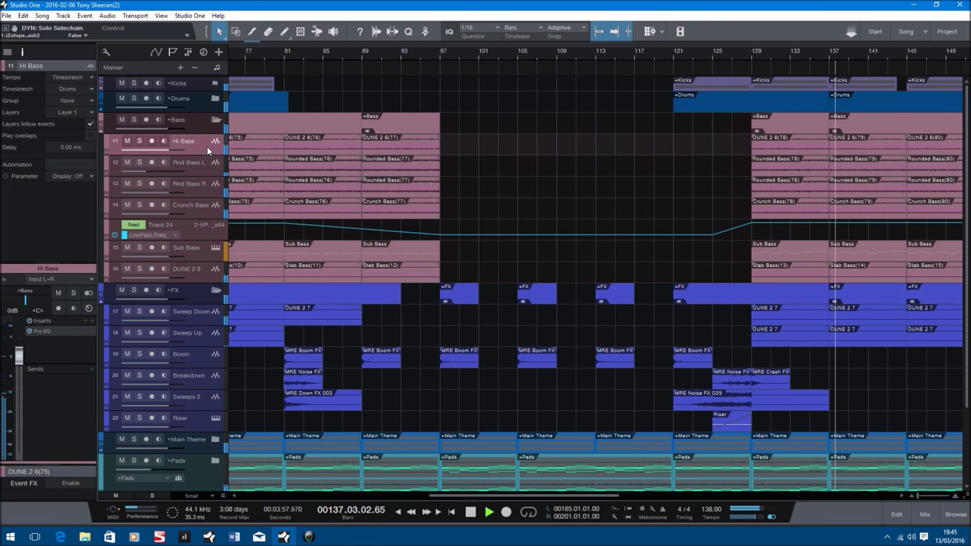
left_click(42, 332)
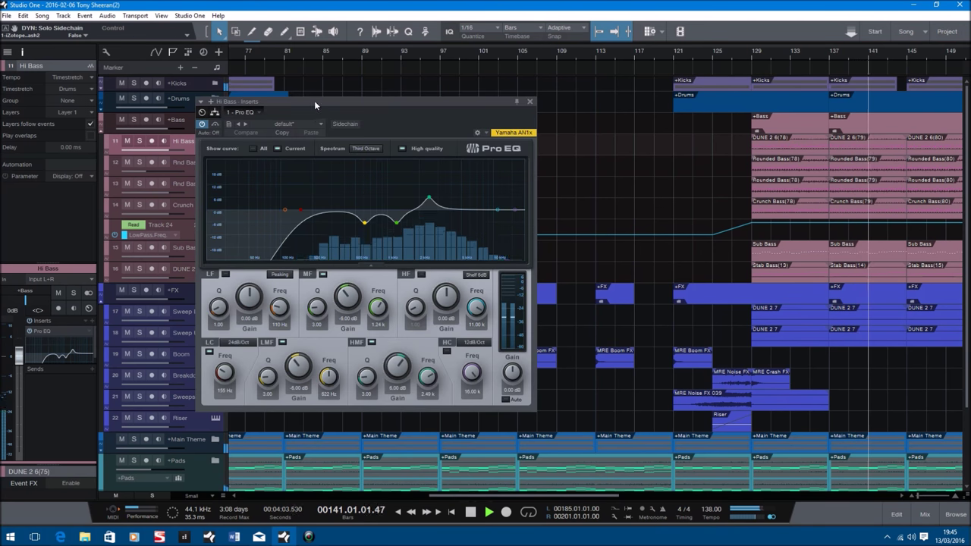
left_click_drag(314, 100, 419, 85)
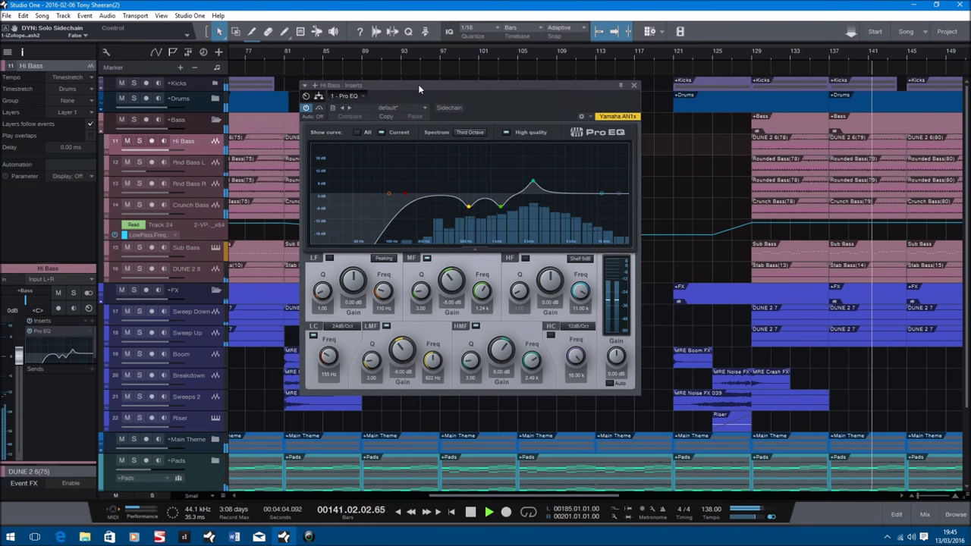
Step: Review the Pro EQ curves on the Rnd Bass L, Rnd Bass R and Crunch Bass tracks, closing the effect window when done
left_click(204, 170)
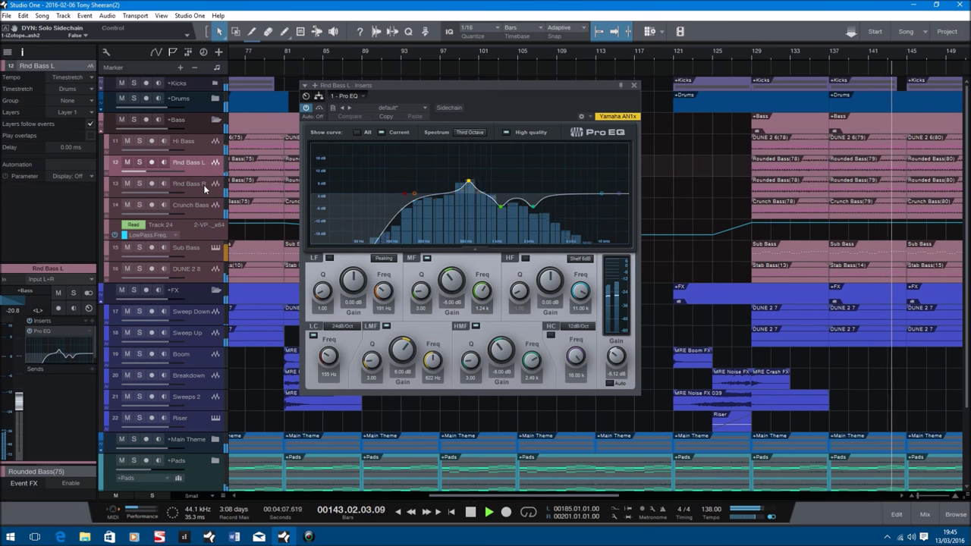
left_click(203, 187)
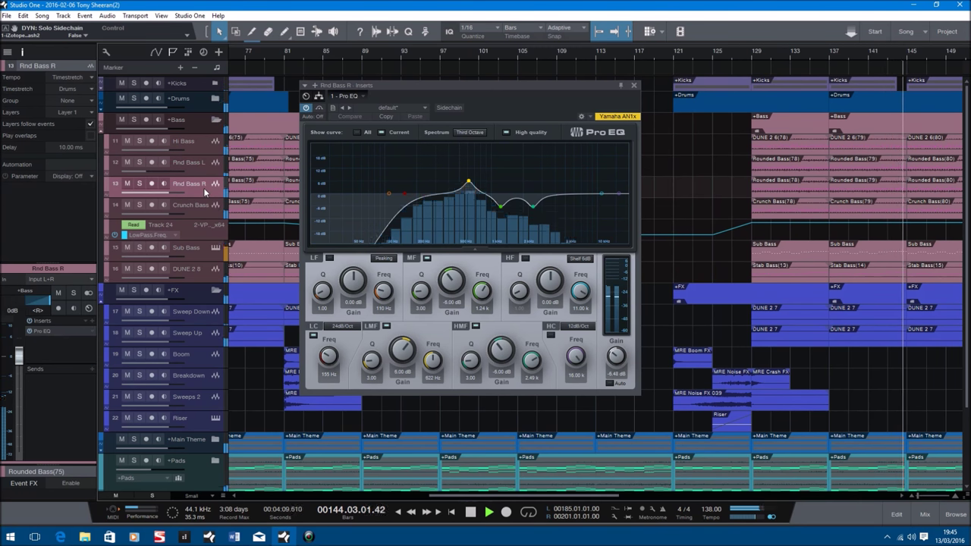
left_click(199, 210)
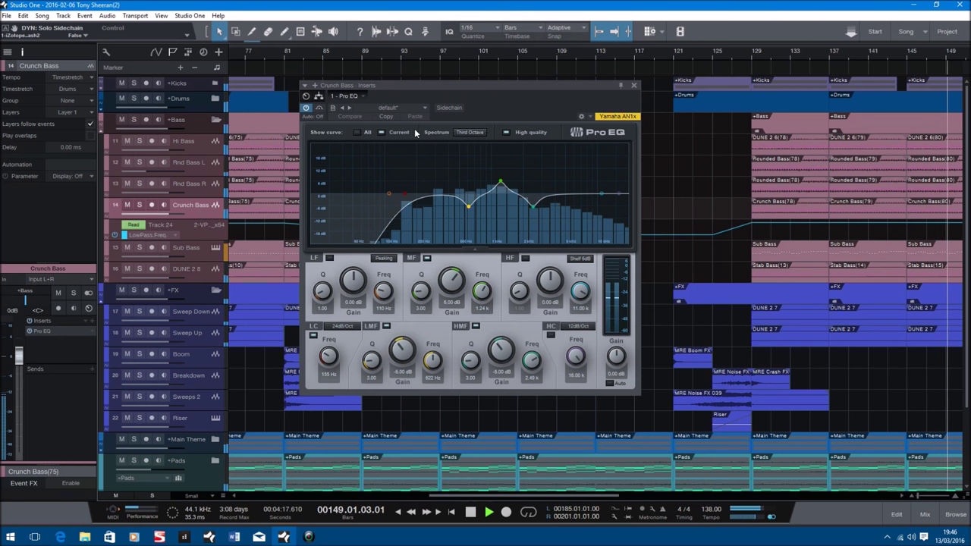
left_click(634, 86)
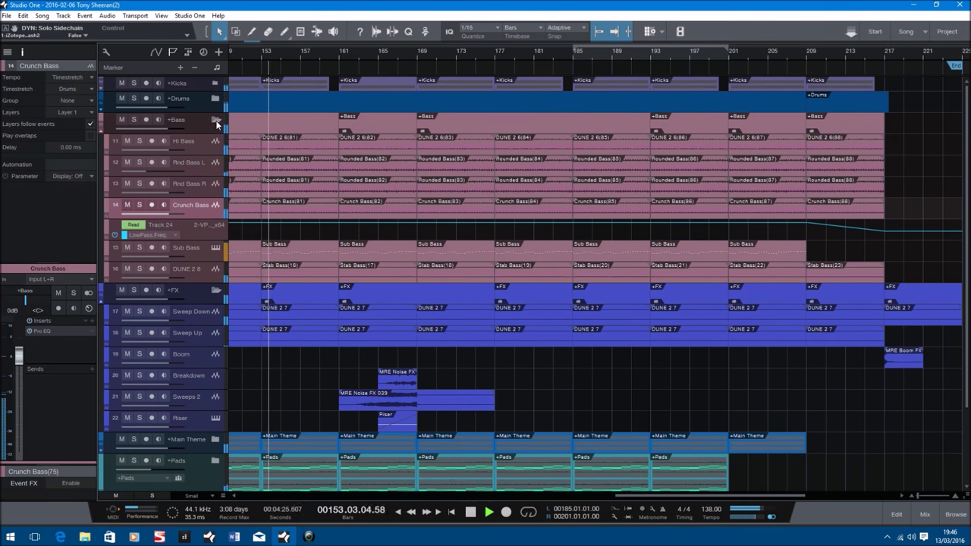
Step: View the Sub Bass track's Sylenth1 instrument, close it, and collapse the Bass and FX folders
left_click(216, 248)
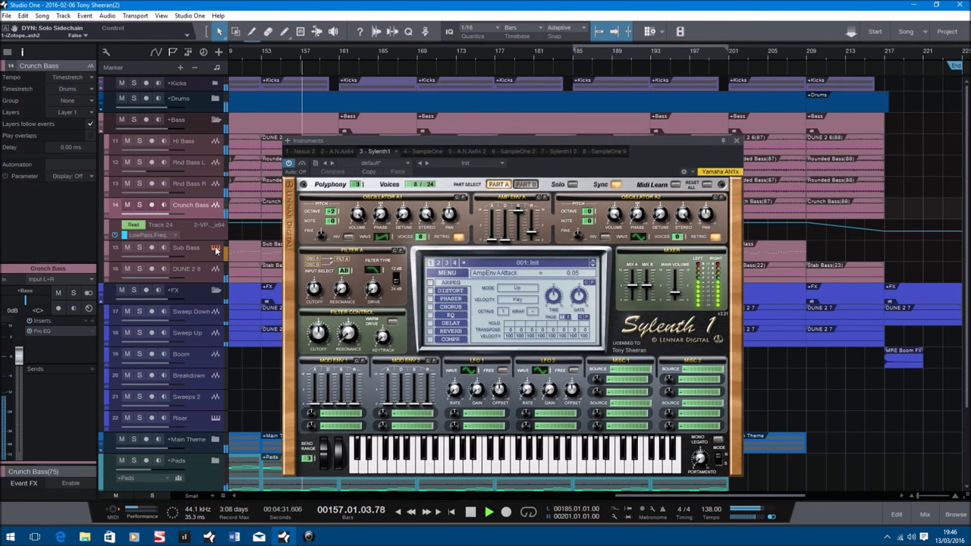
left_click(735, 141)
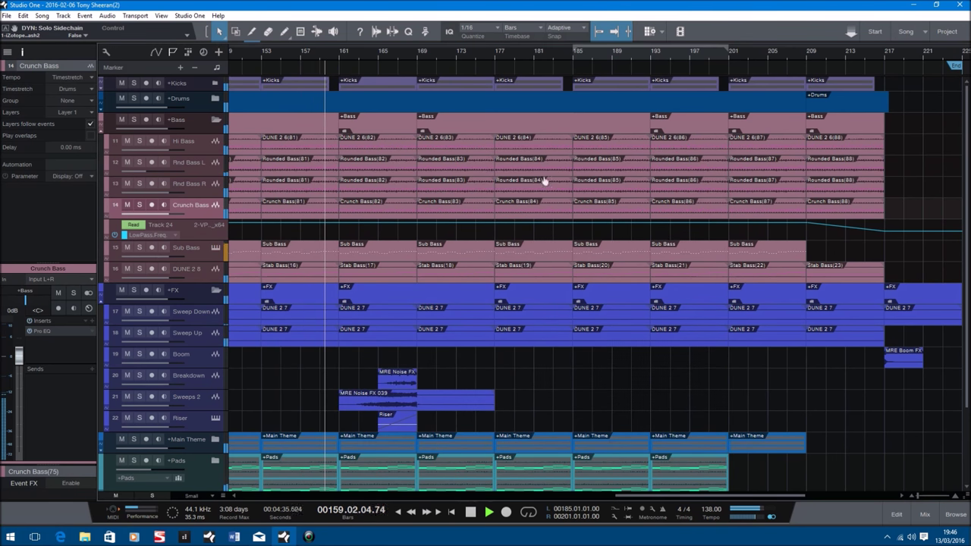
left_click(214, 118)
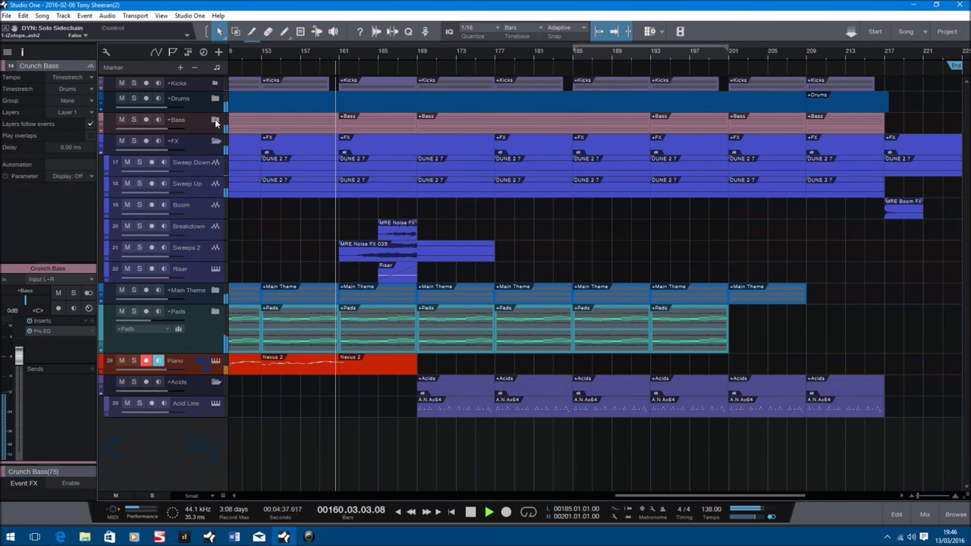
left_click(216, 140)
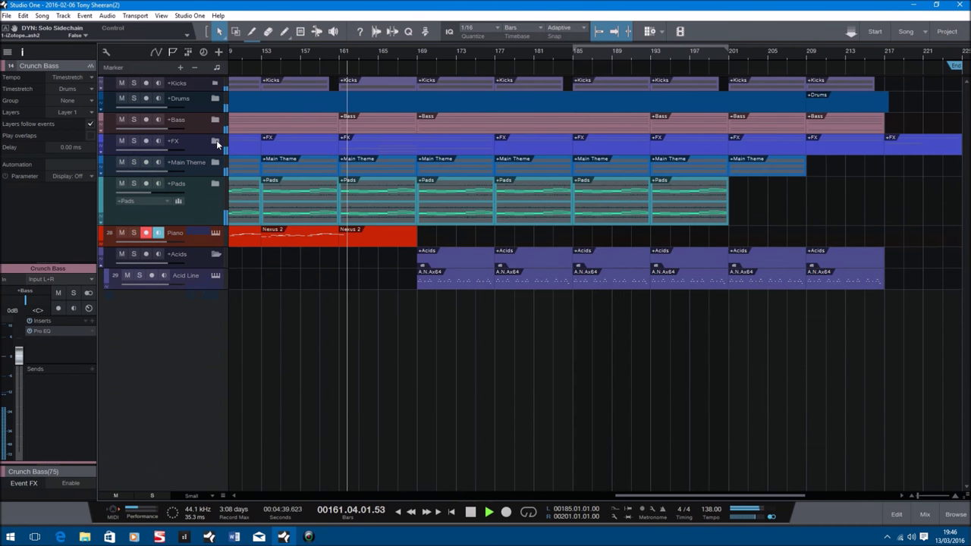
Step: Show the Acid Line track's ANA instrument and inspect the Equalizer and Dynamics 1 modules of its iZotope Alloy 2 insert
left_click(216, 277)
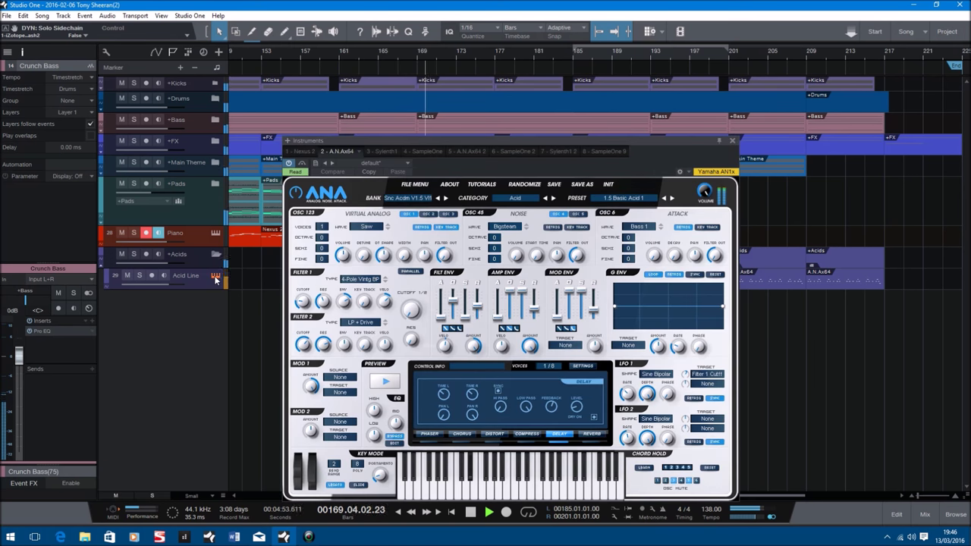
left_click(203, 284)
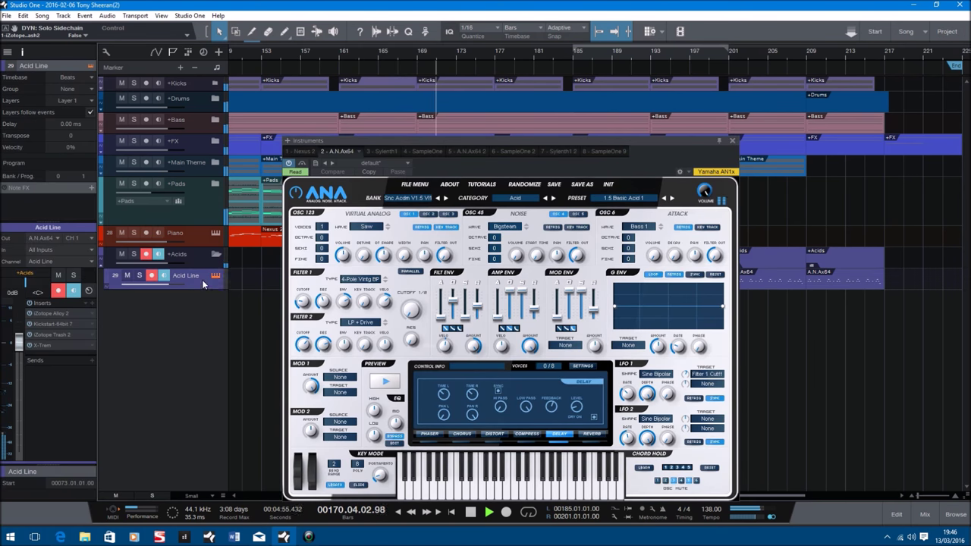
double_click(61, 314)
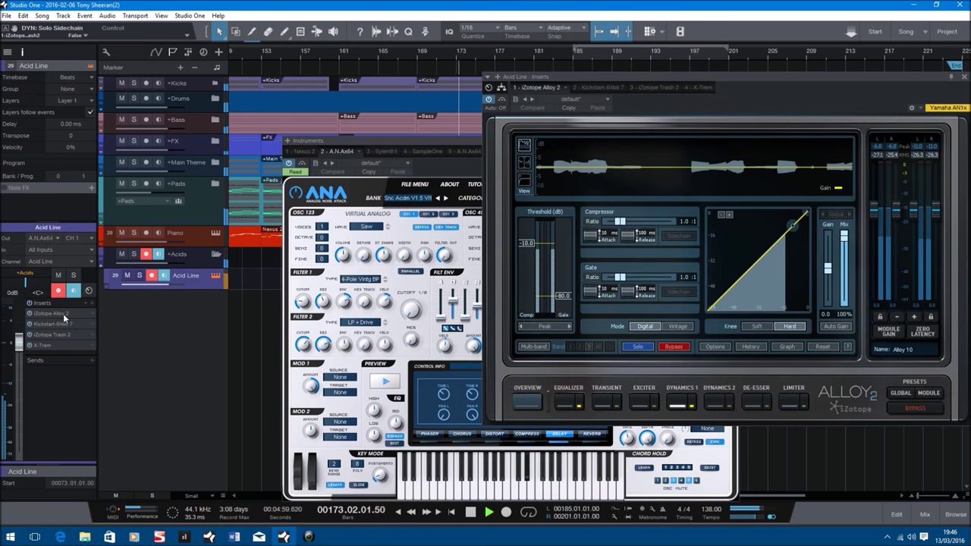
left_click(565, 397)
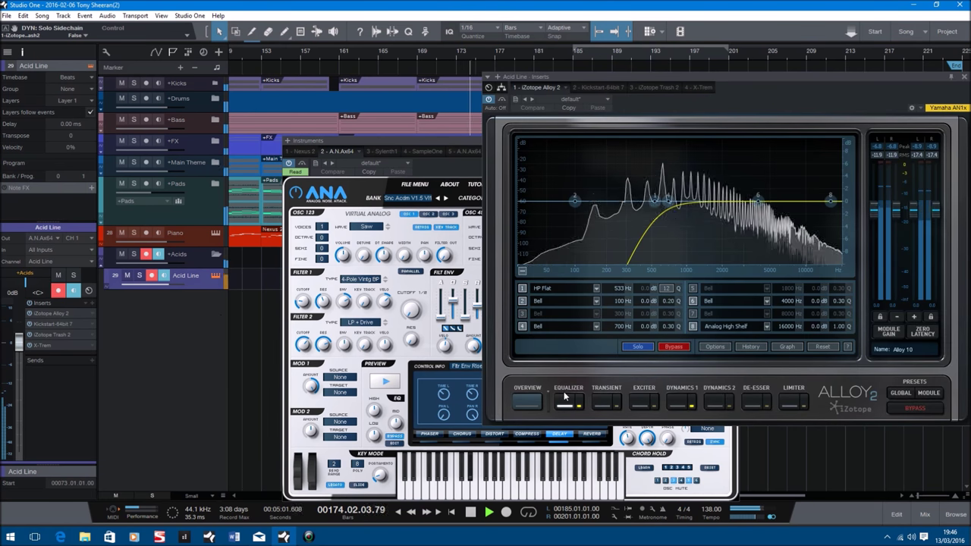
left_click(680, 405)
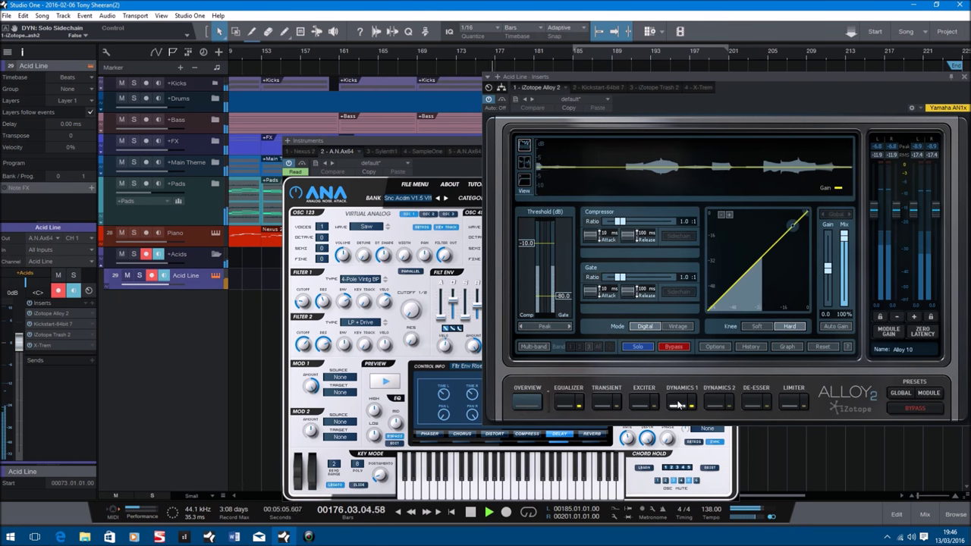
left_click(964, 77)
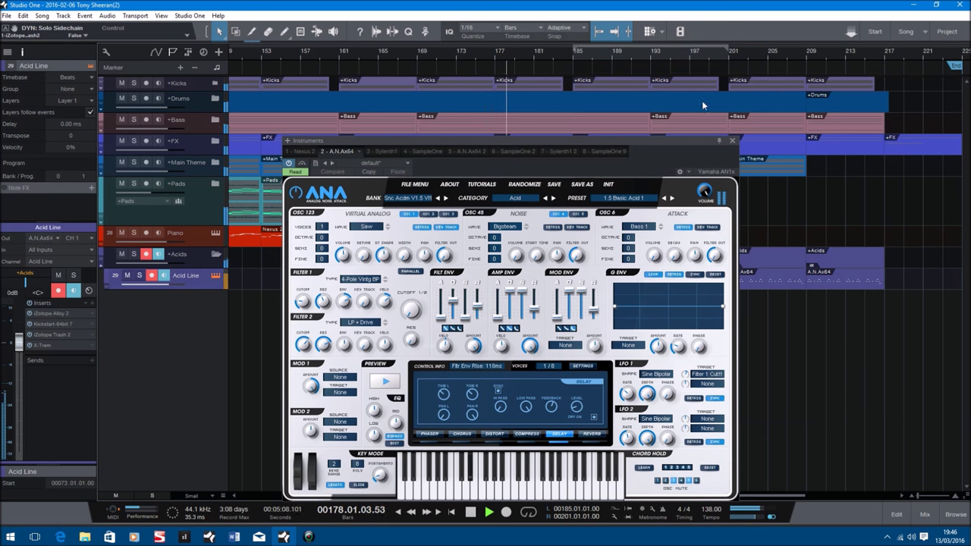
Step: Examine the Acid Line track's iZotope Trash 2 insert, and close both the effect and the ANA instrument windows
left_click(59, 336)
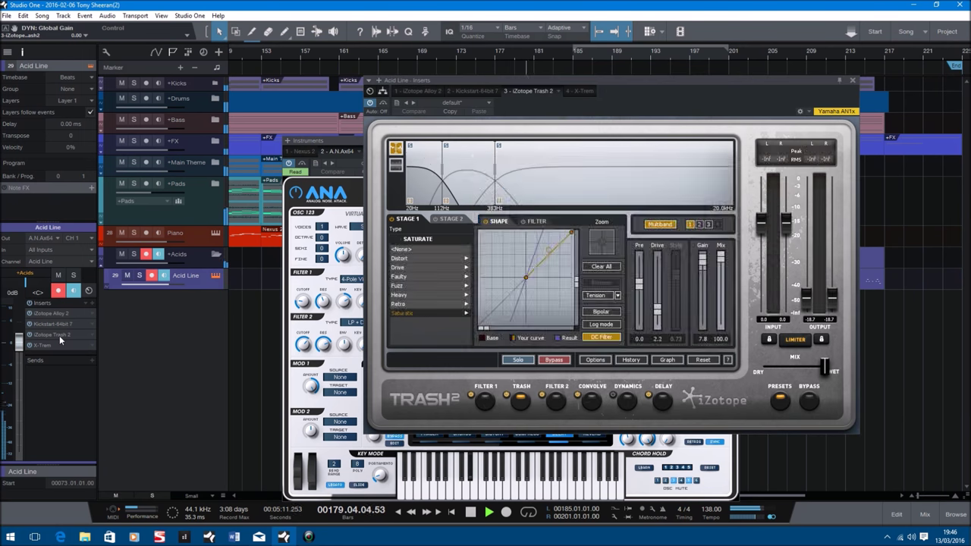
left_click(714, 343)
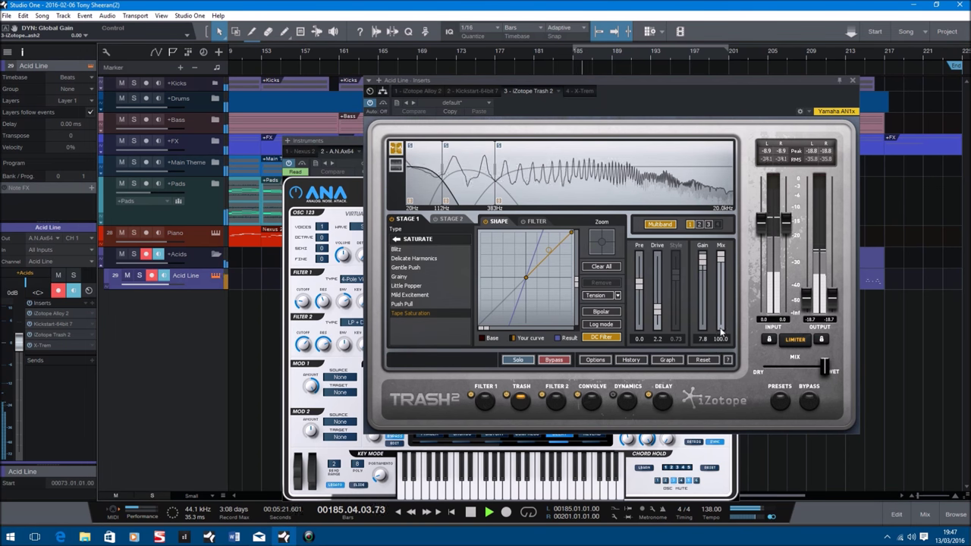
left_click(853, 80)
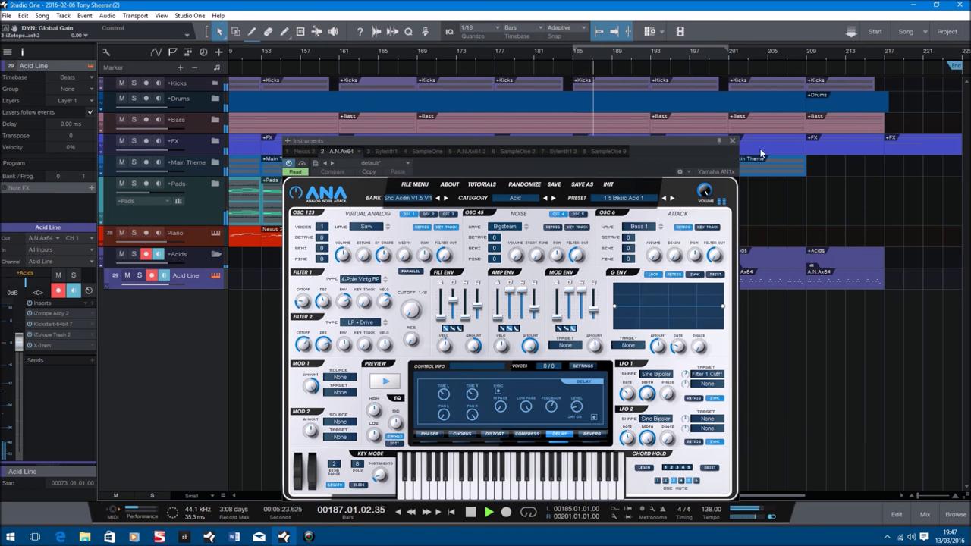
left_click(733, 140)
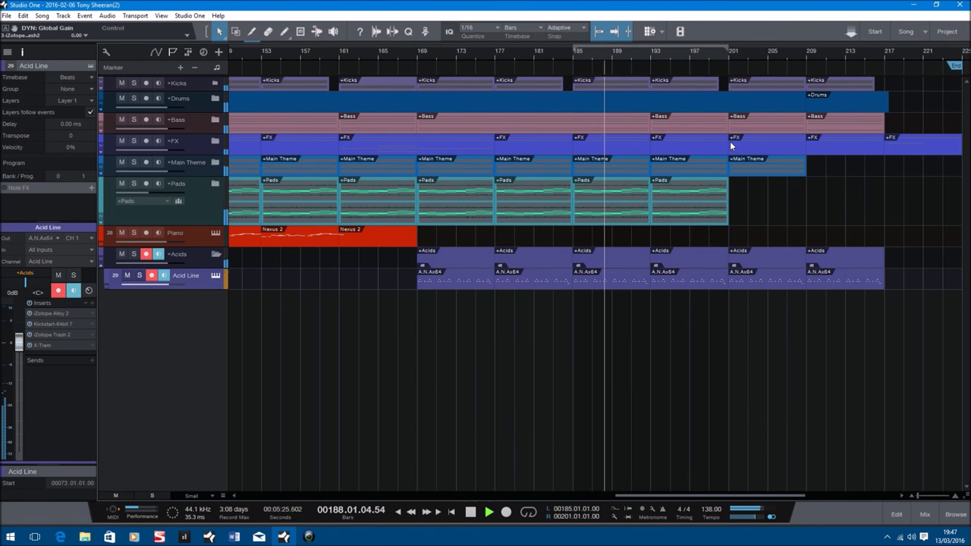
Step: Show the mixing console, expand the Short Delay channel and view the settings of its second Beat Delay insert
key("F3")
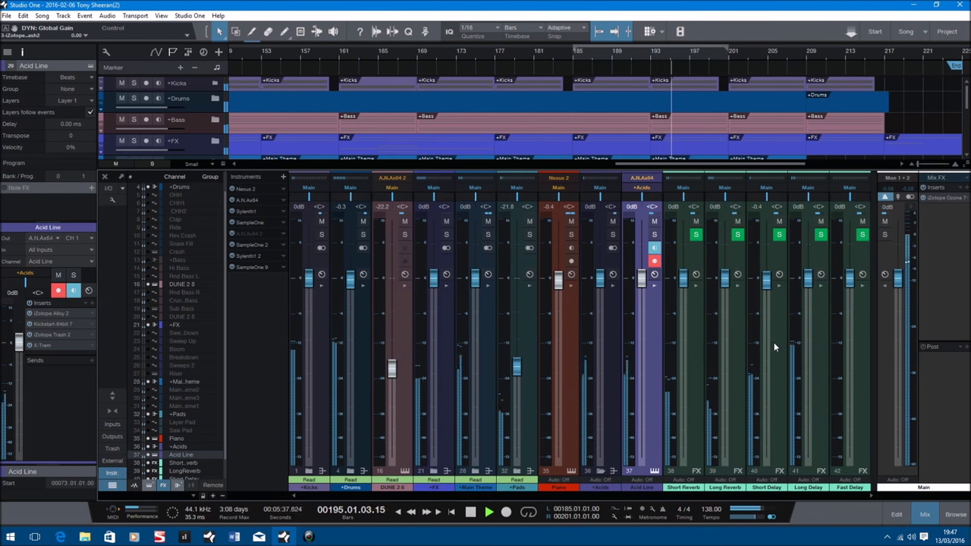
left_click(778, 285)
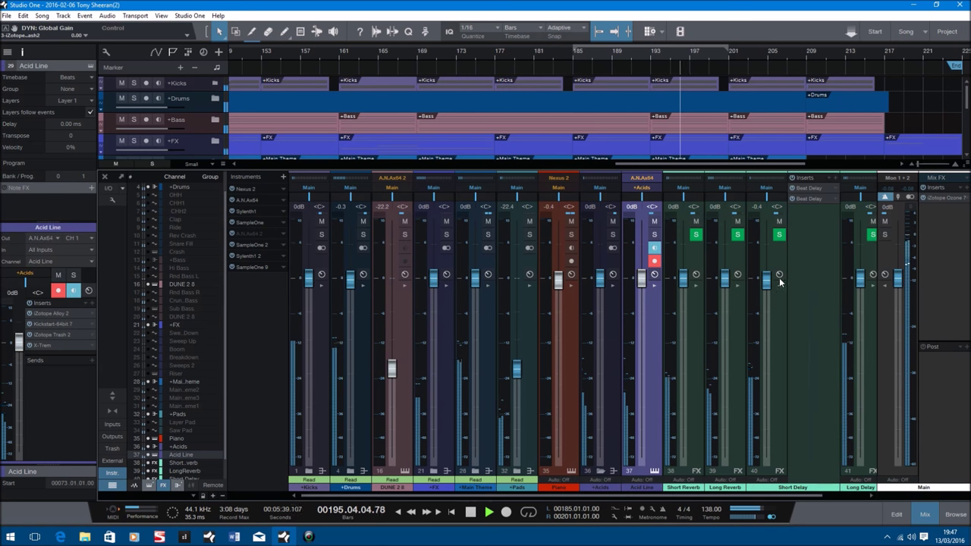
left_click(808, 200)
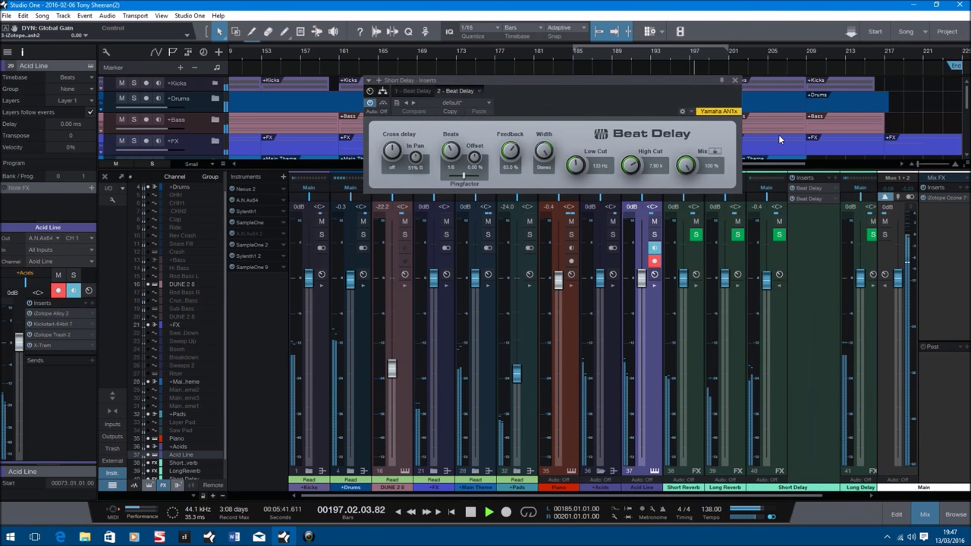
left_click(734, 80)
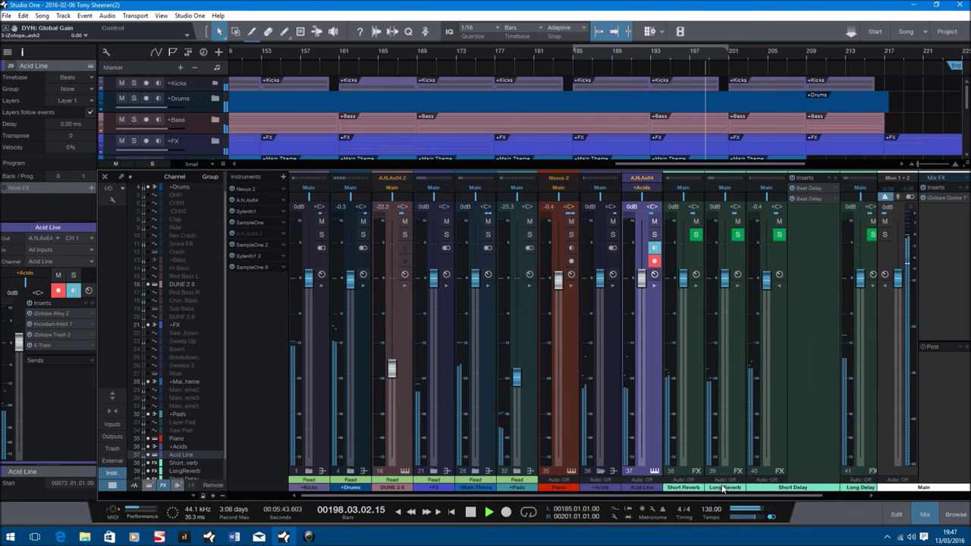
Step: Expand the Long Reverb channel in the console and show its Mixverb insert settings
left_click(737, 286)
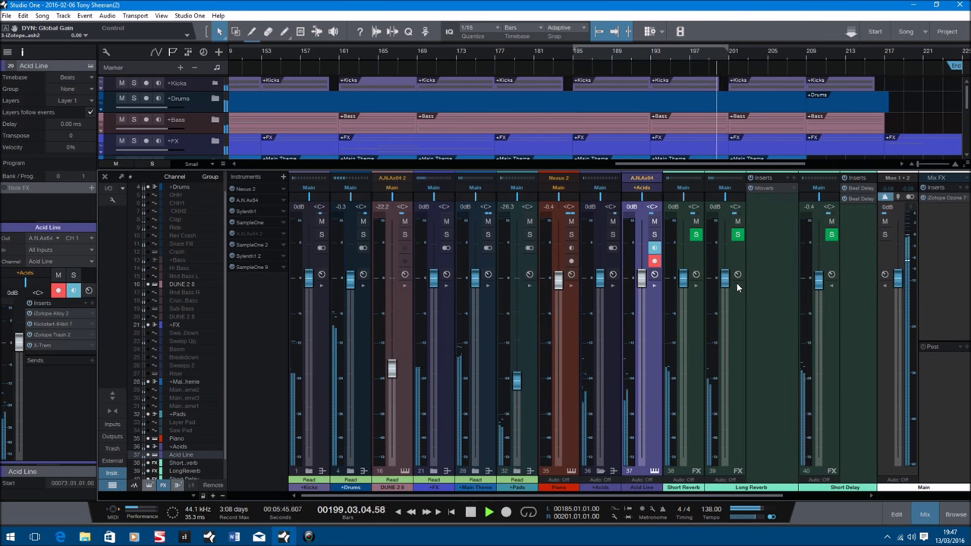
left_click(755, 187)
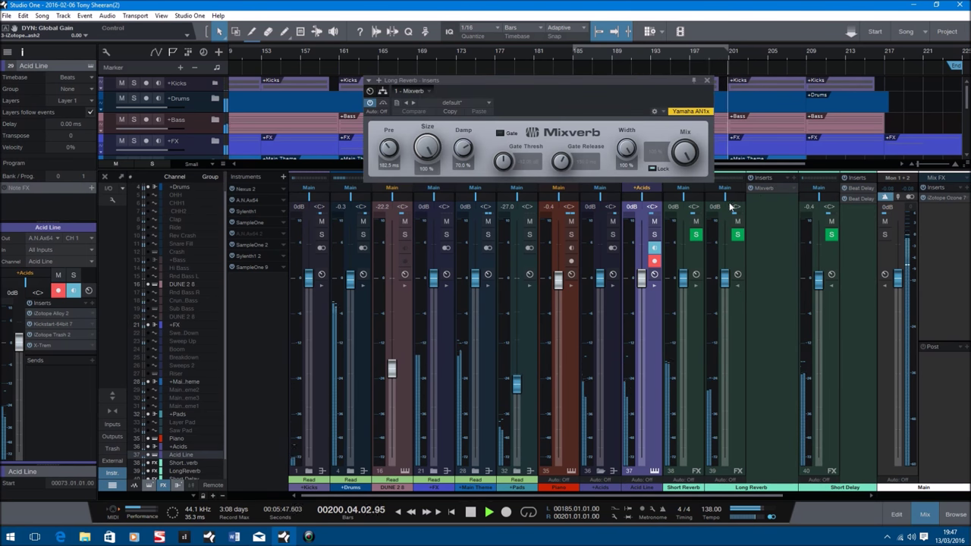
Step: Close the Mixverb window and collapse the expanded Long Reverb and Short Delay channels in the console
left_click(706, 81)
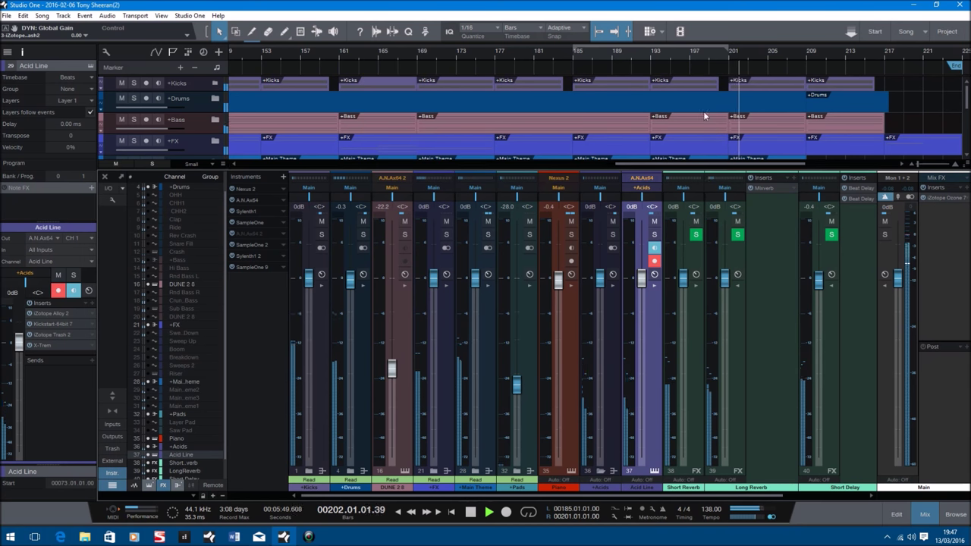
left_click(737, 286)
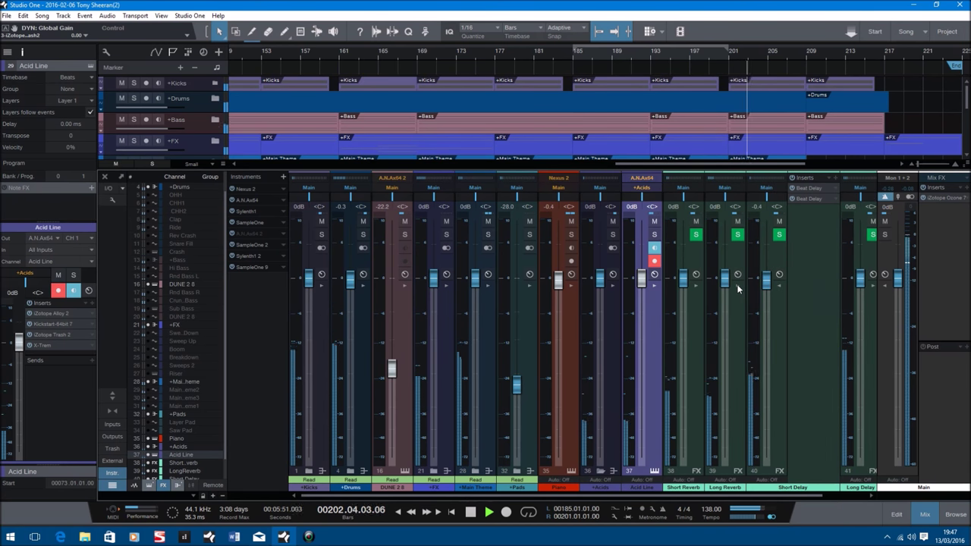
left_click(778, 288)
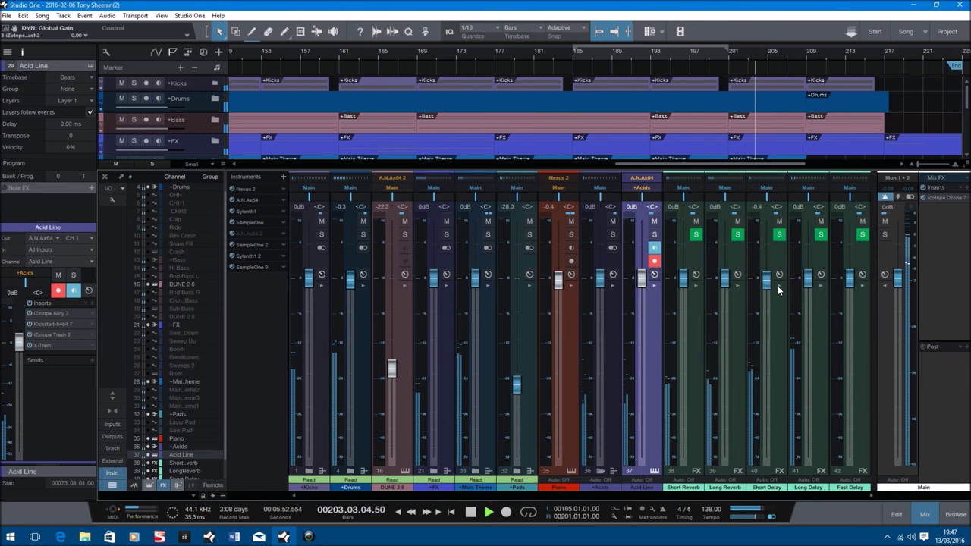
Step: Show the main output's iZotope Ozone 7 insert without its Preset Manager and inspect the Vintage EQ, Exciter, Vintage Comp and Vintage Limiter modules
left_click(936, 199)
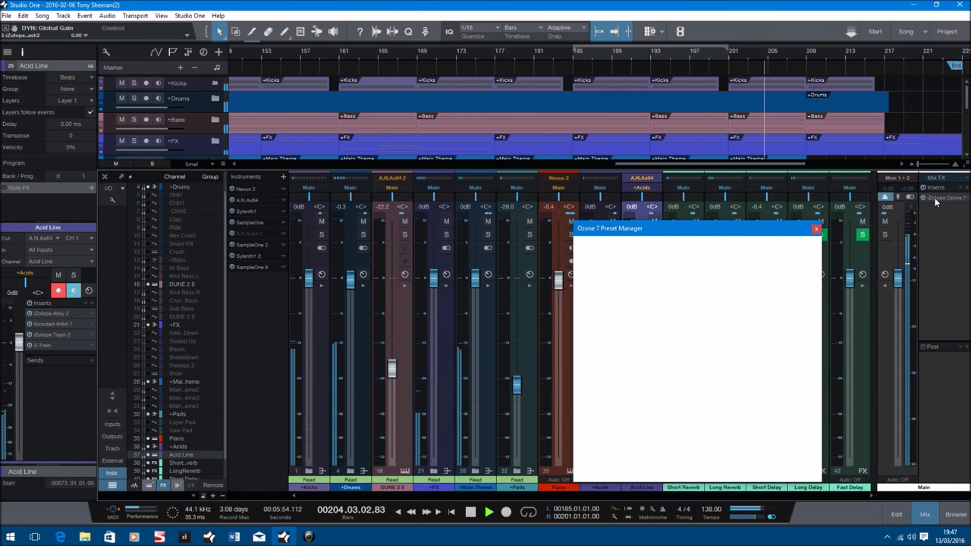
left_click(816, 229)
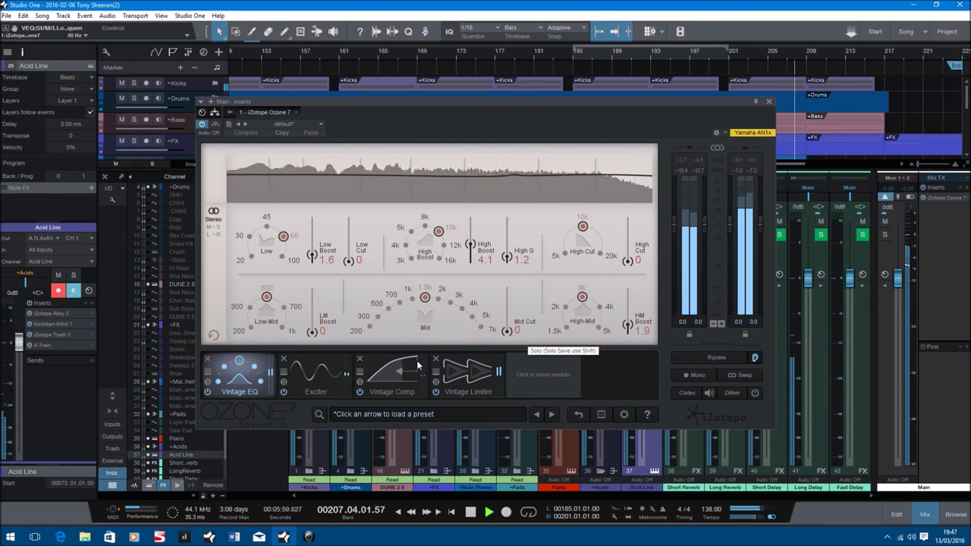
left_click(314, 379)
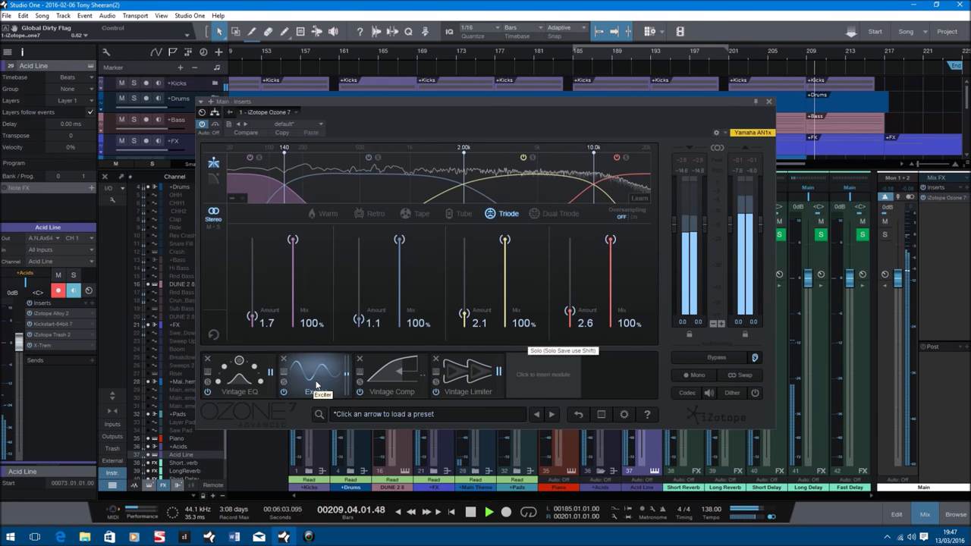
left_click(392, 387)
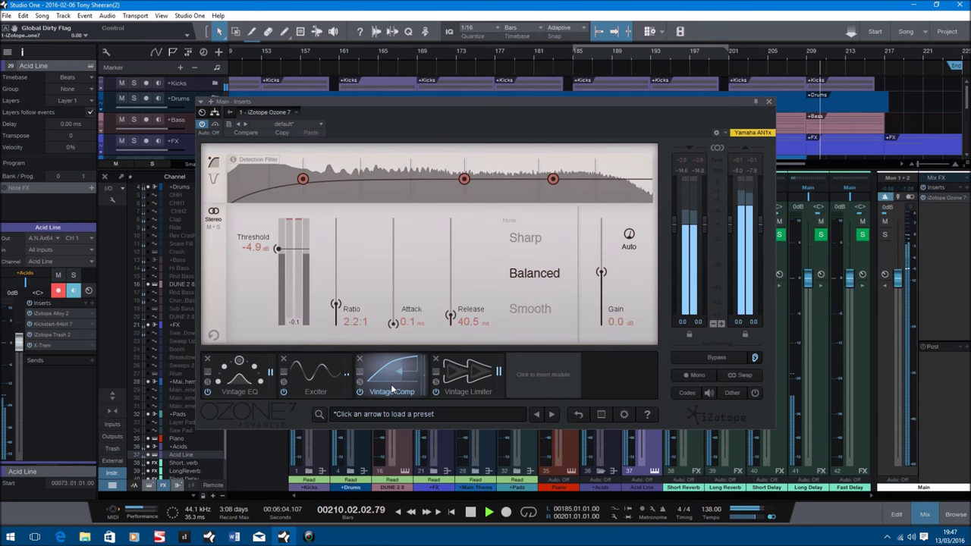
left_click(462, 385)
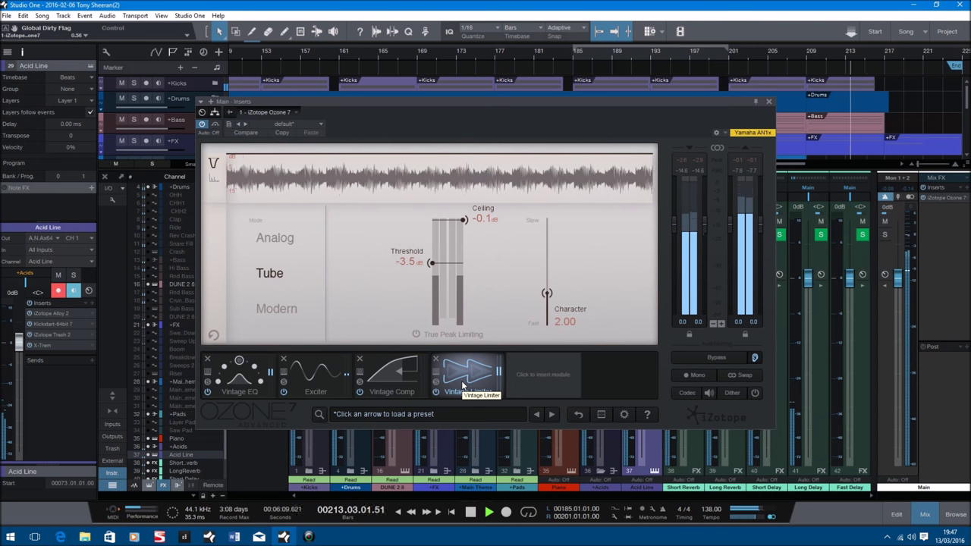
Step: Close the Ozone 7 effect window and hide the mixing console to bring back the full arrangement view
left_click(769, 102)
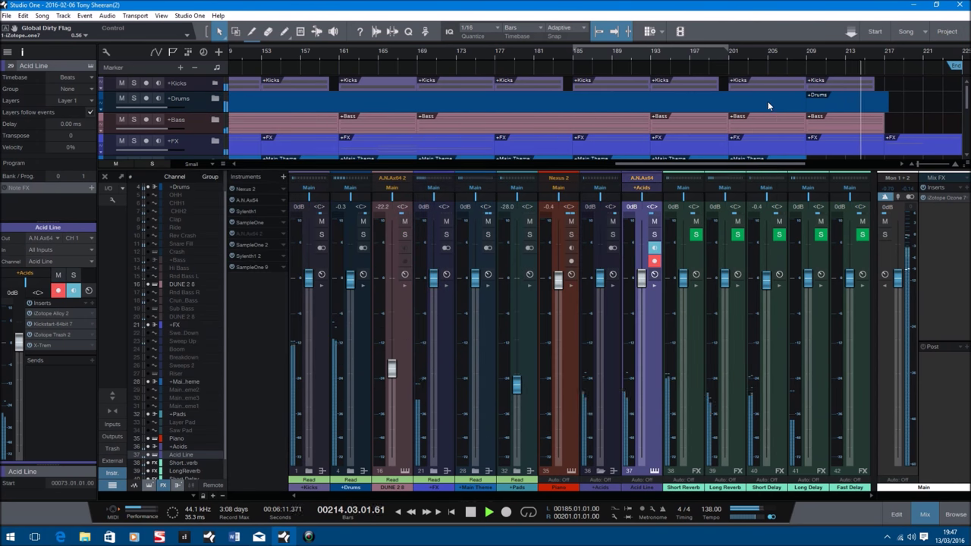
key("F3")
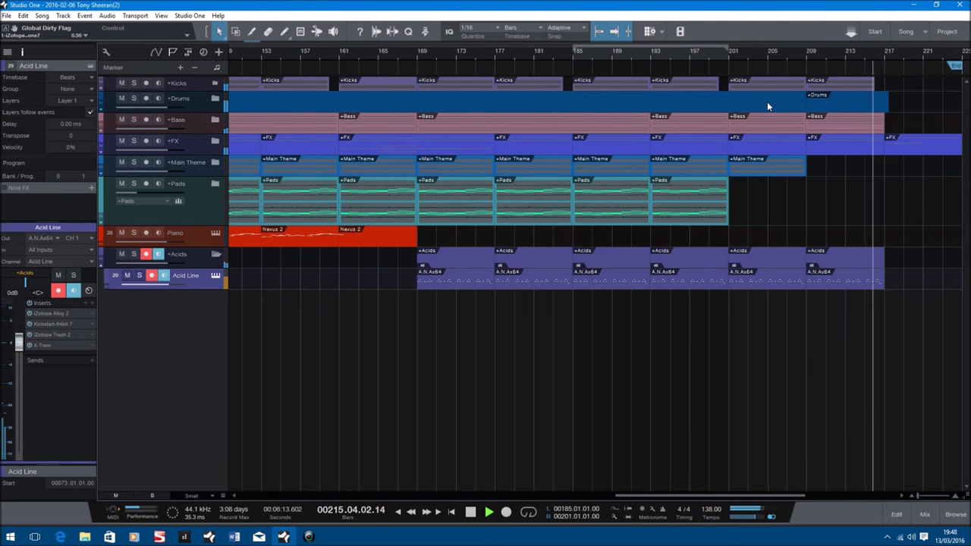